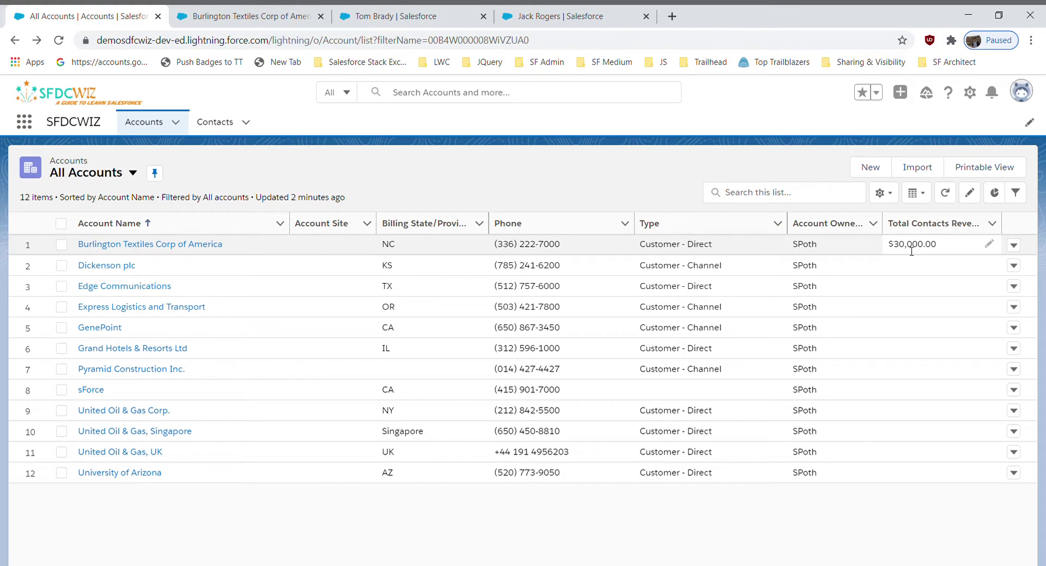
Switch to the contact record's tab and view its Details fields
left_click(406, 16)
left_click(46, 272)
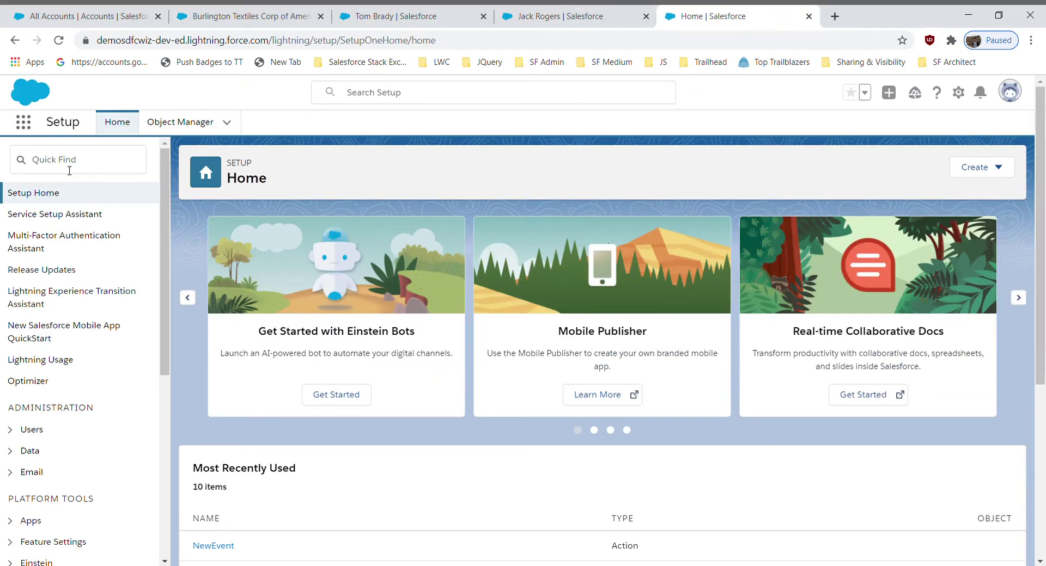
Find Flows through a Quick Find search for 'flo' and start a New Flow
left_click(68, 166)
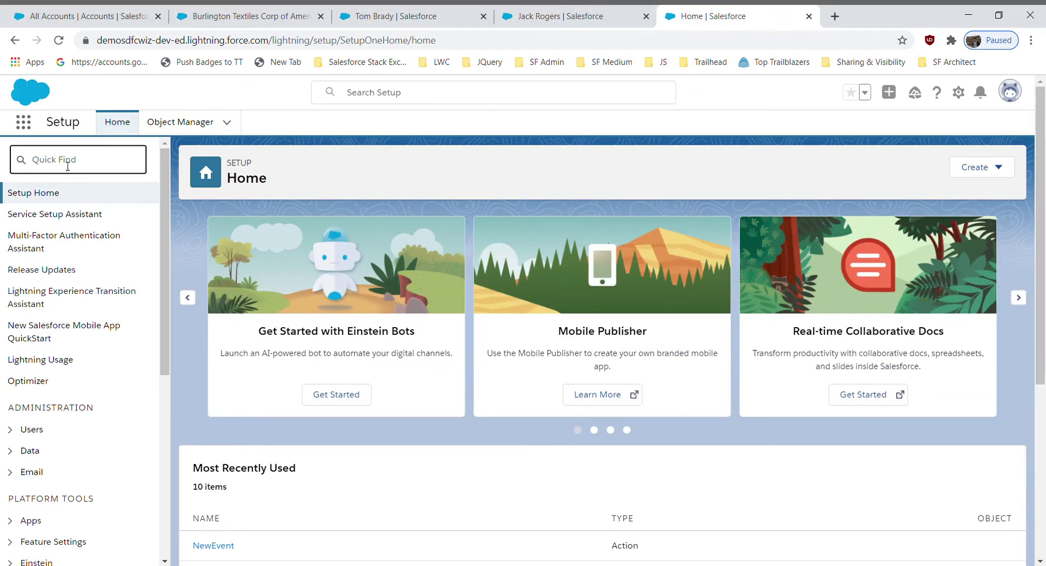
type("flo")
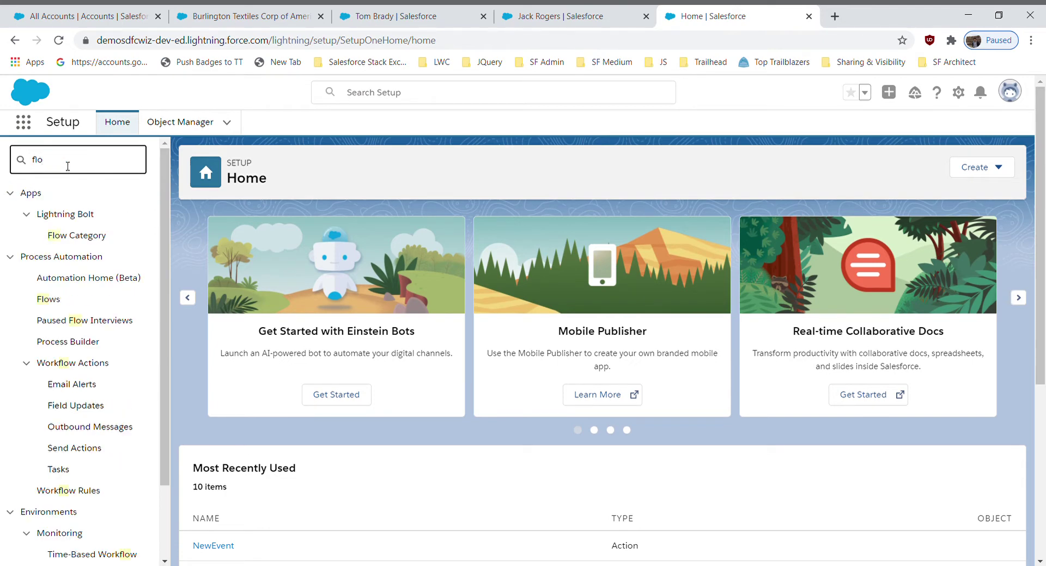
left_click(48, 299)
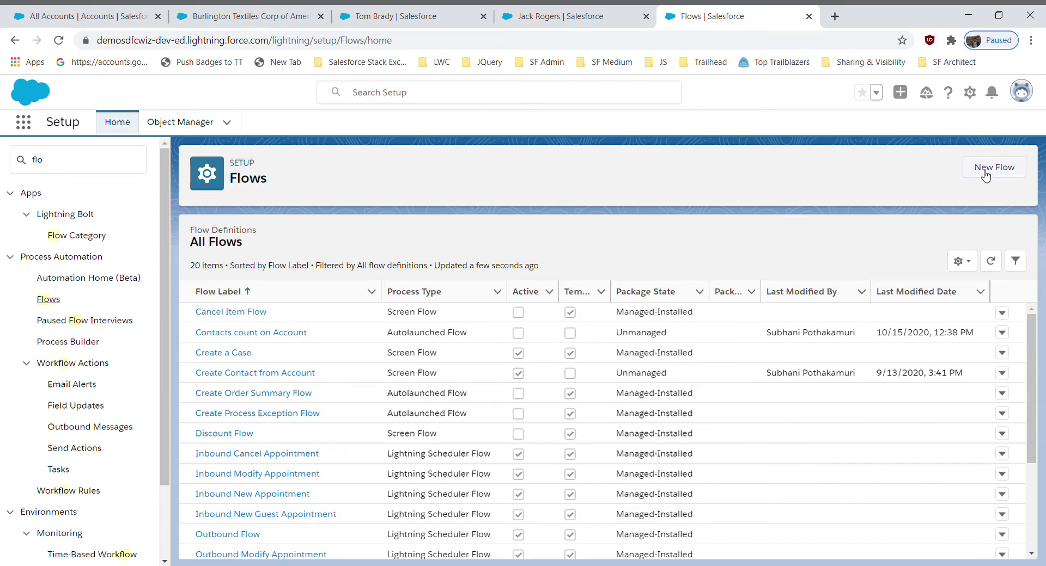
left_click(985, 173)
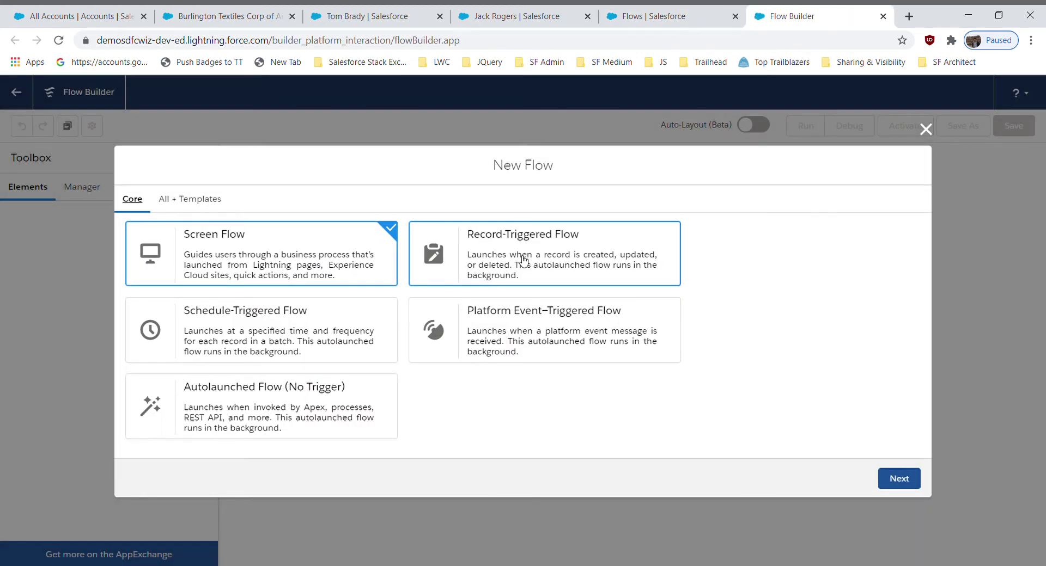
Create a Record-Triggered Flow built in the Freeform layout
left_click(524, 260)
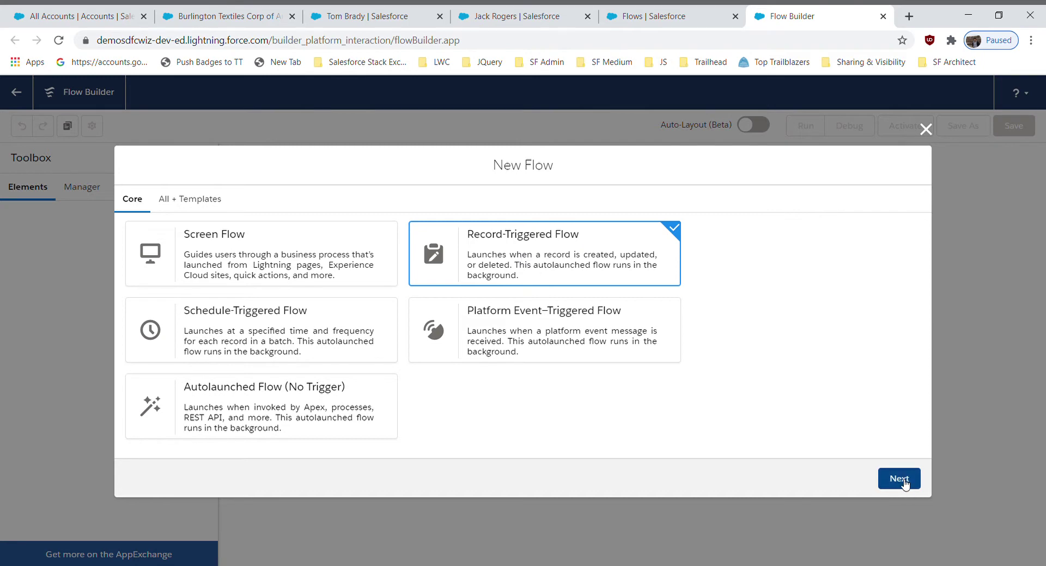
left_click(901, 481)
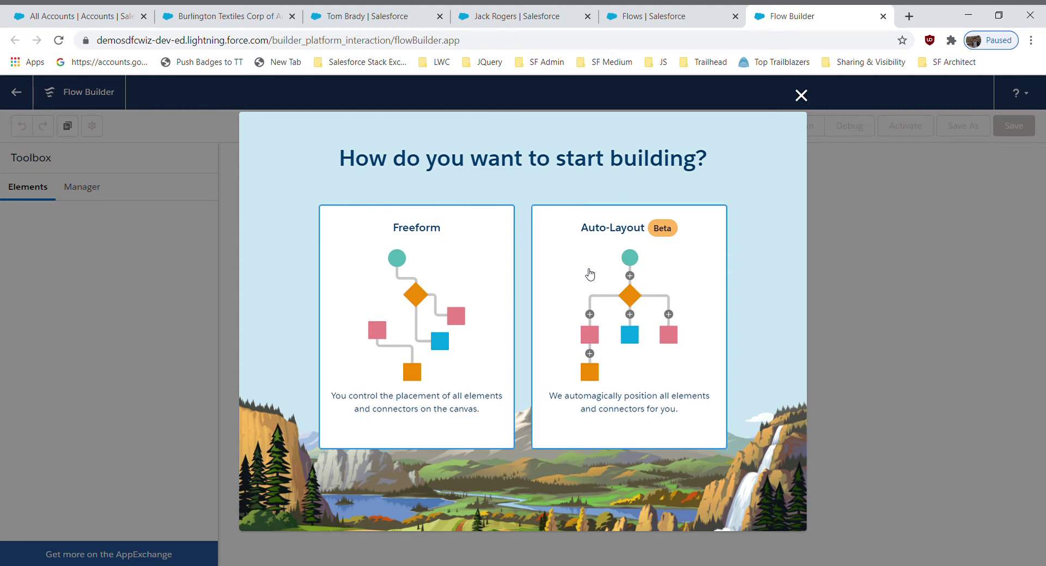
left_click(474, 267)
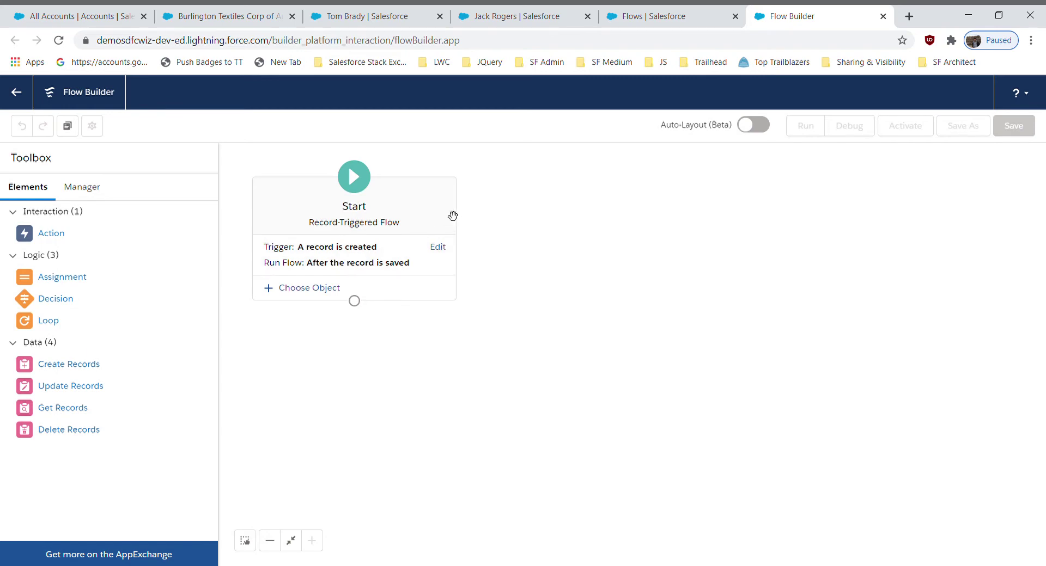
Set the Start trigger to 'A record is deleted' and bring up the trigger object choice
left_click(445, 254)
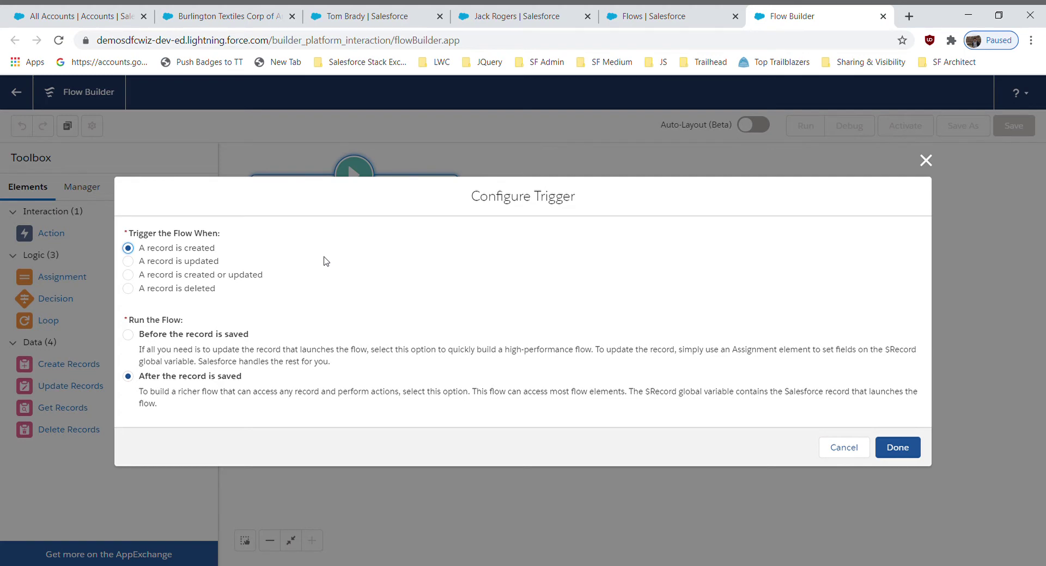
left_click(210, 294)
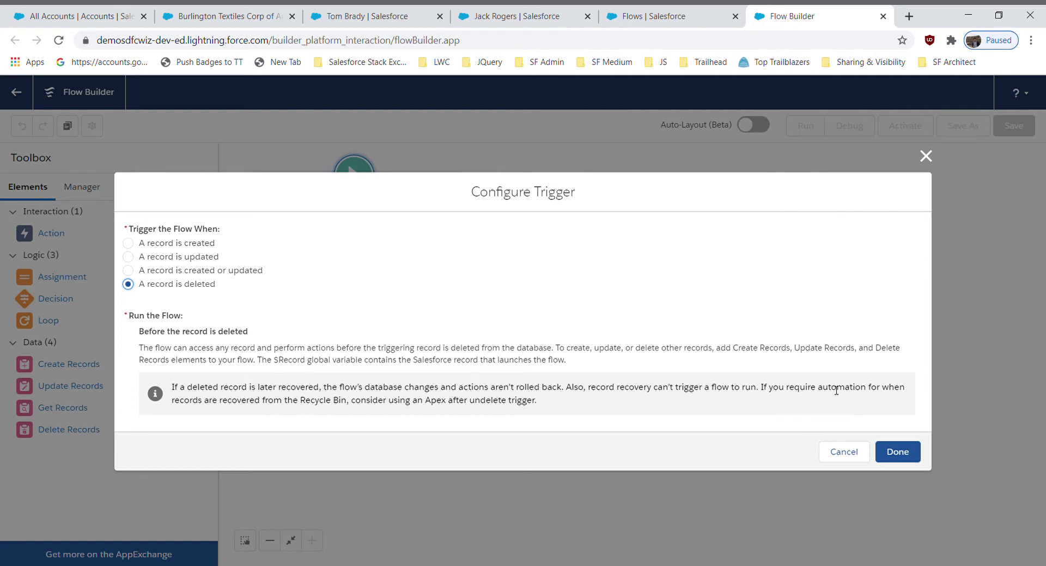
left_click(902, 452)
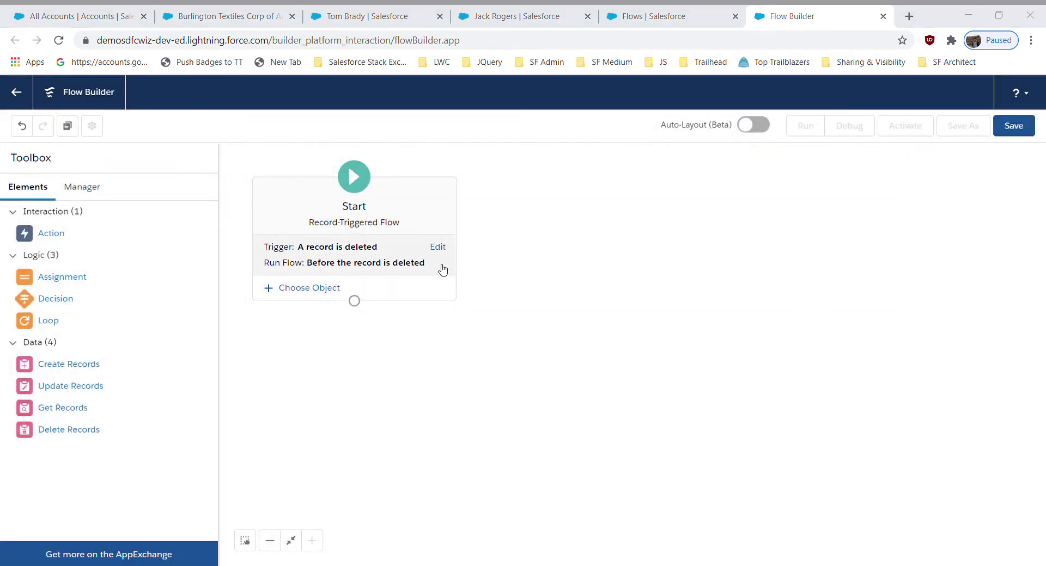
left_click(337, 287)
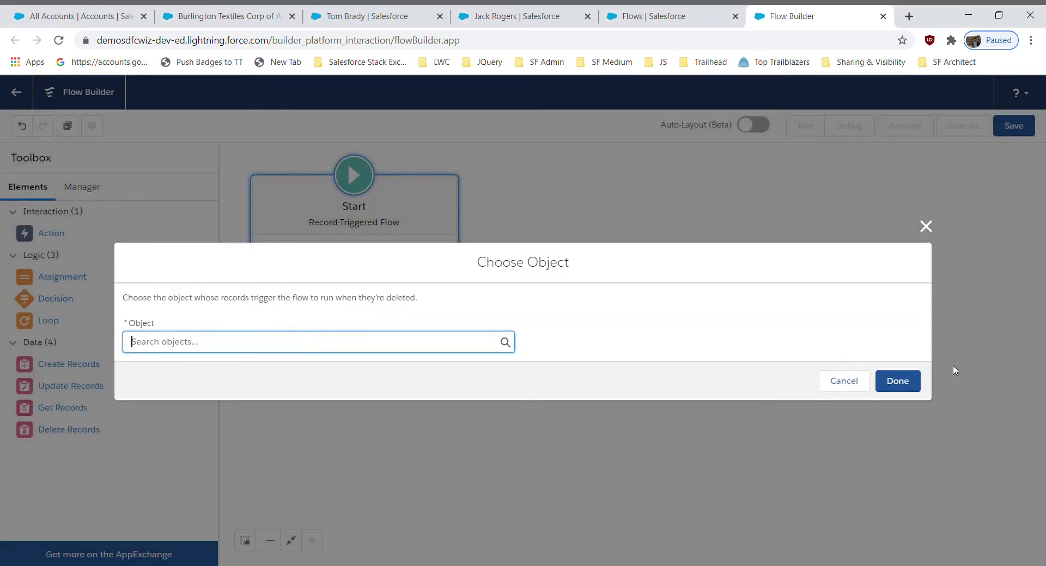
Make Contact the trigger object with Condition Requirements set to None
left_click(310, 351)
type("Contac")
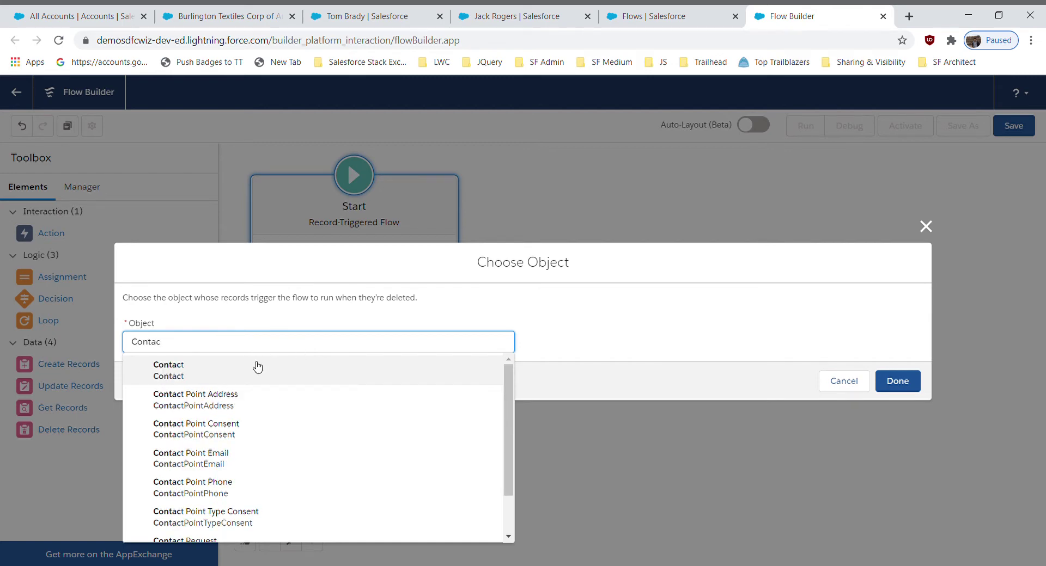
left_click(256, 366)
left_click(292, 333)
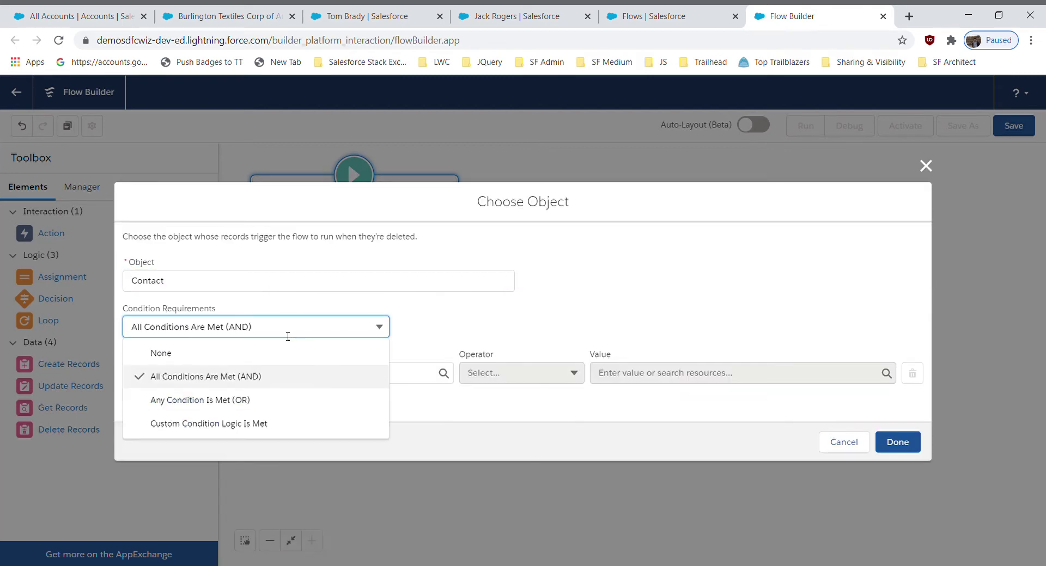
left_click(209, 360)
left_click(898, 406)
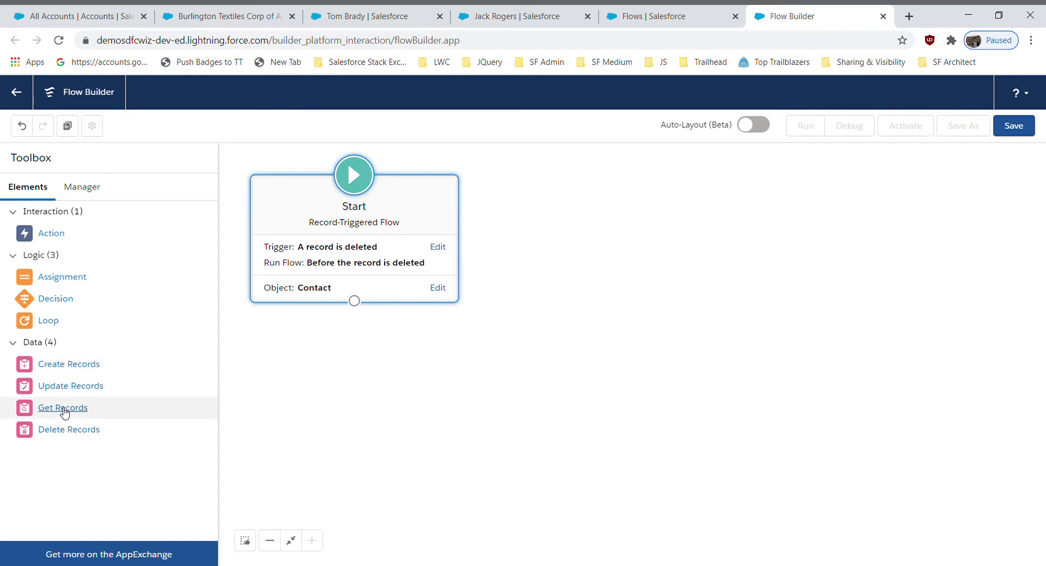
Add a Get Records element labelled 'Get All Contacts' and search objects for 'conta'
left_click_drag(62, 409, 581, 234)
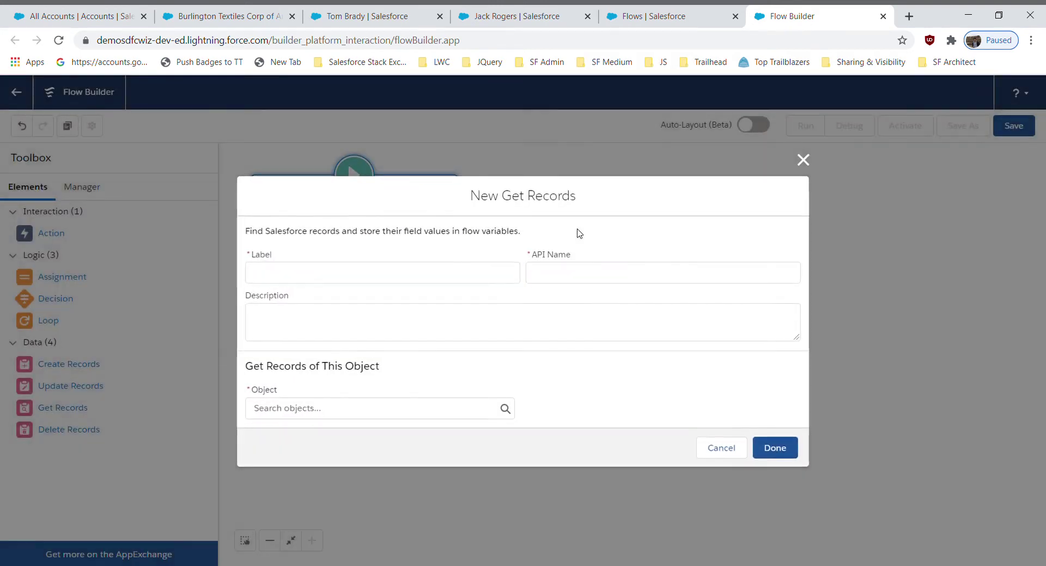
type("Get")
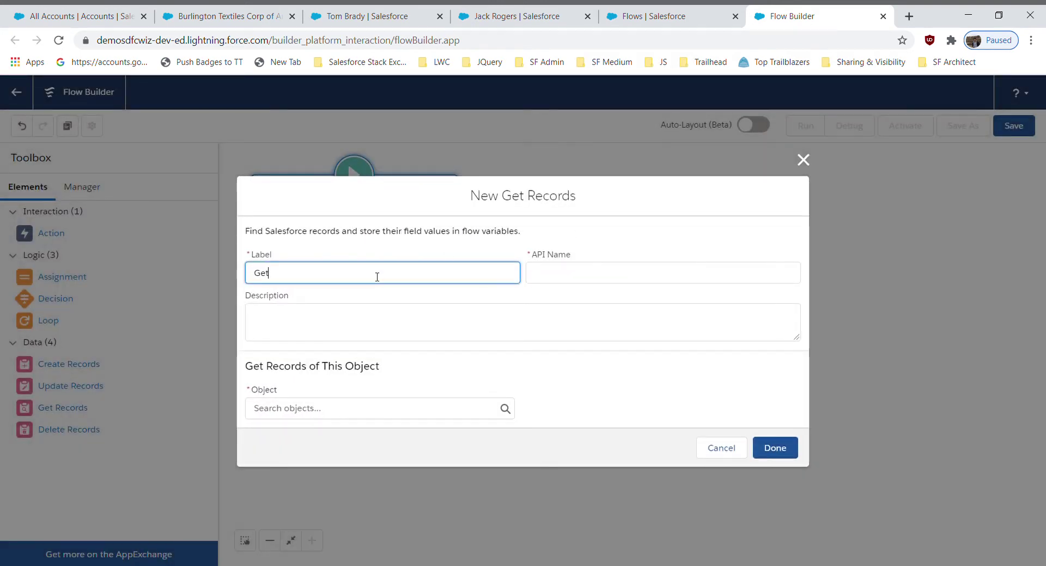
type(" All Contacts")
left_click(480, 227)
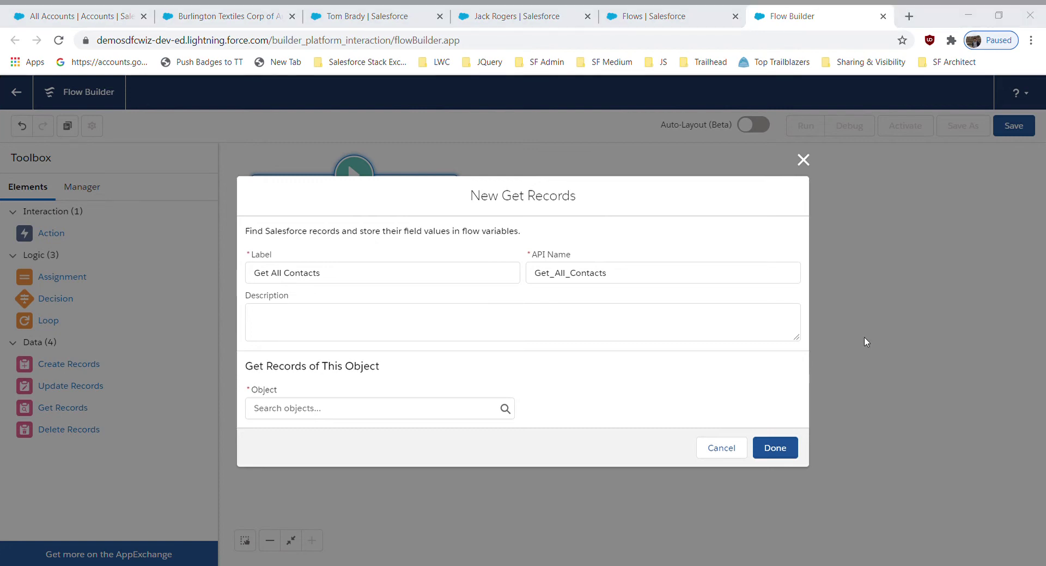
left_click(342, 409)
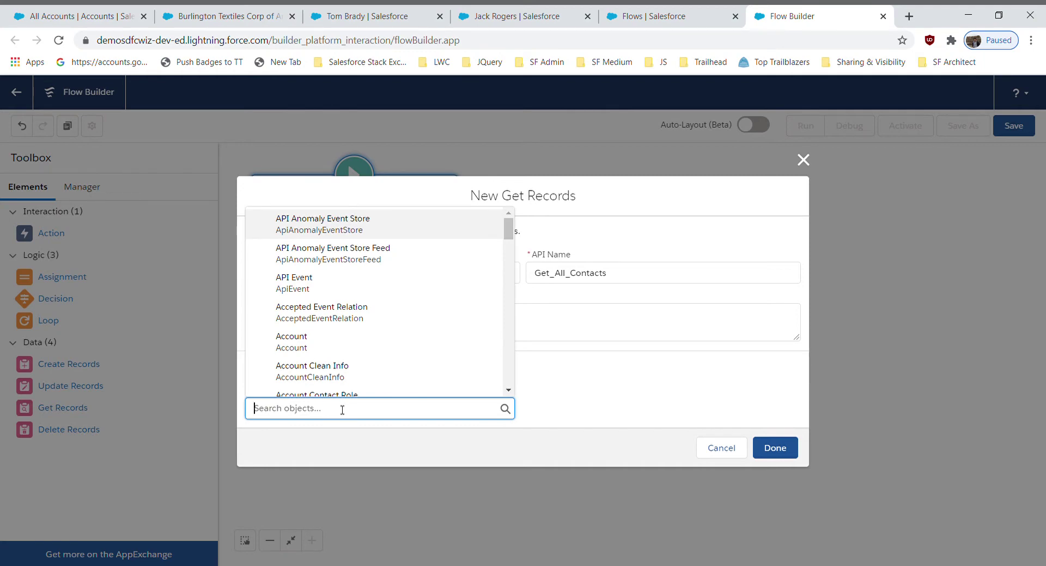
type("con")
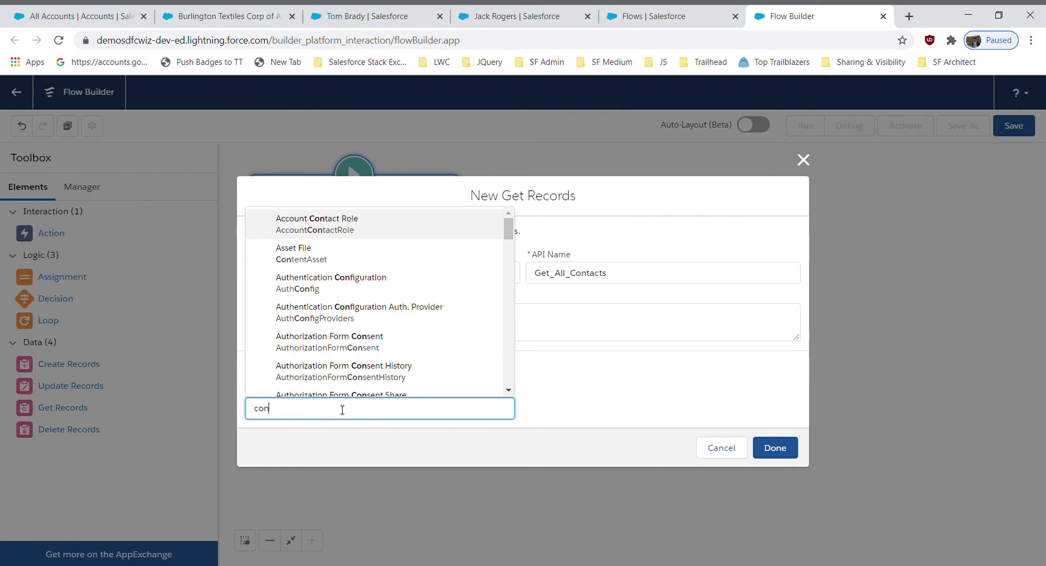
type("ta")
Query the Contact object with a filter on the AccountId field
left_click(259, 282)
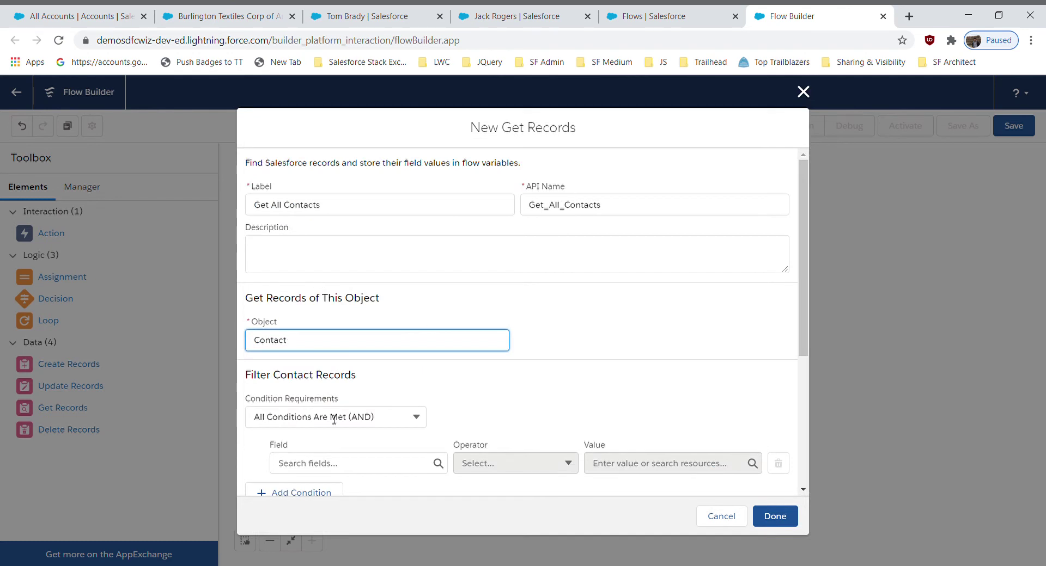
left_click_drag(801, 348, 820, 407)
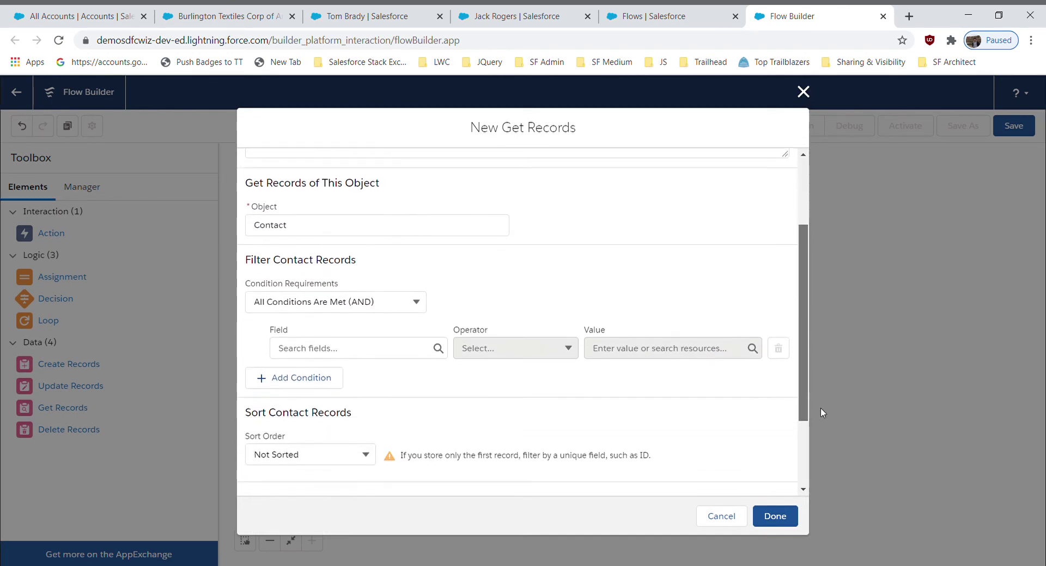
left_click(323, 353)
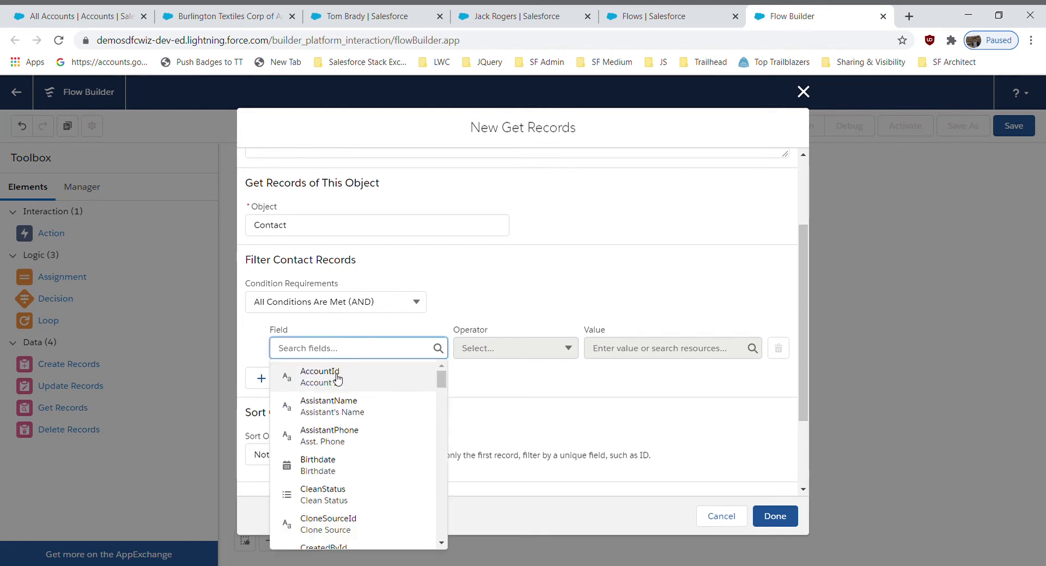
left_click(336, 379)
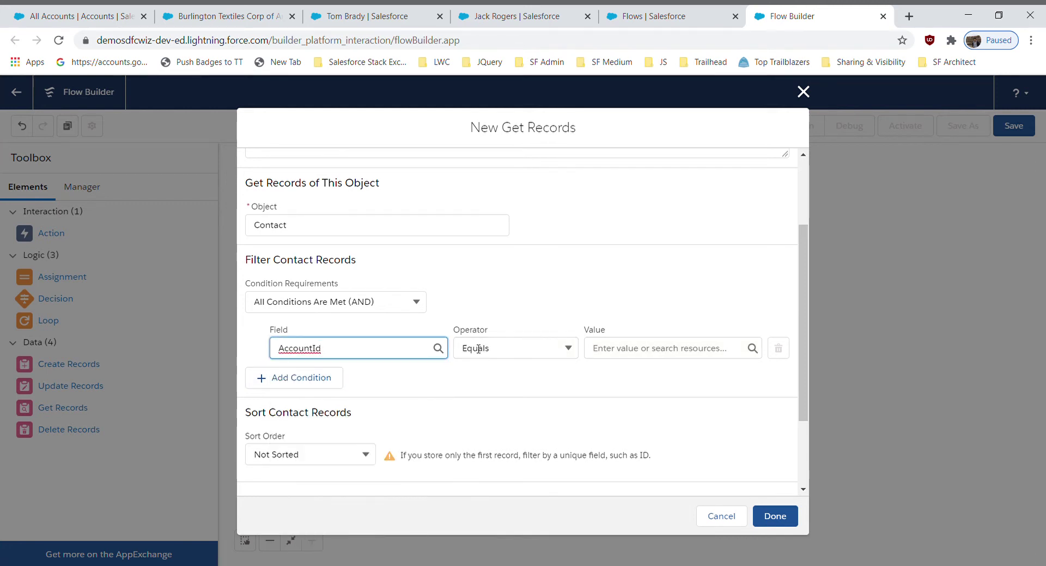
Match AccountId against {!$Record.AccountId} and store all matching records
left_click(626, 354)
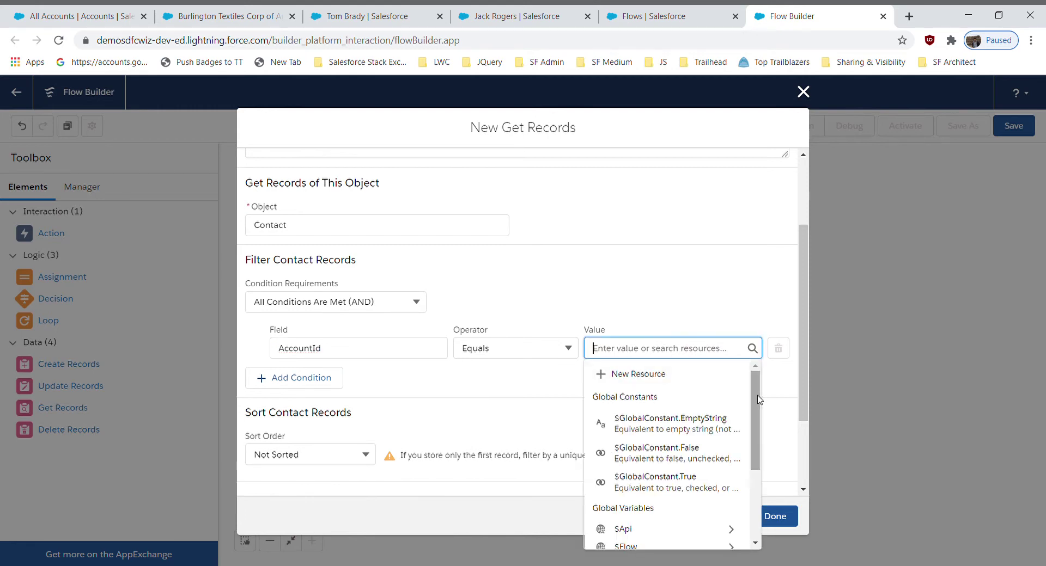
left_click_drag(756, 400, 752, 470)
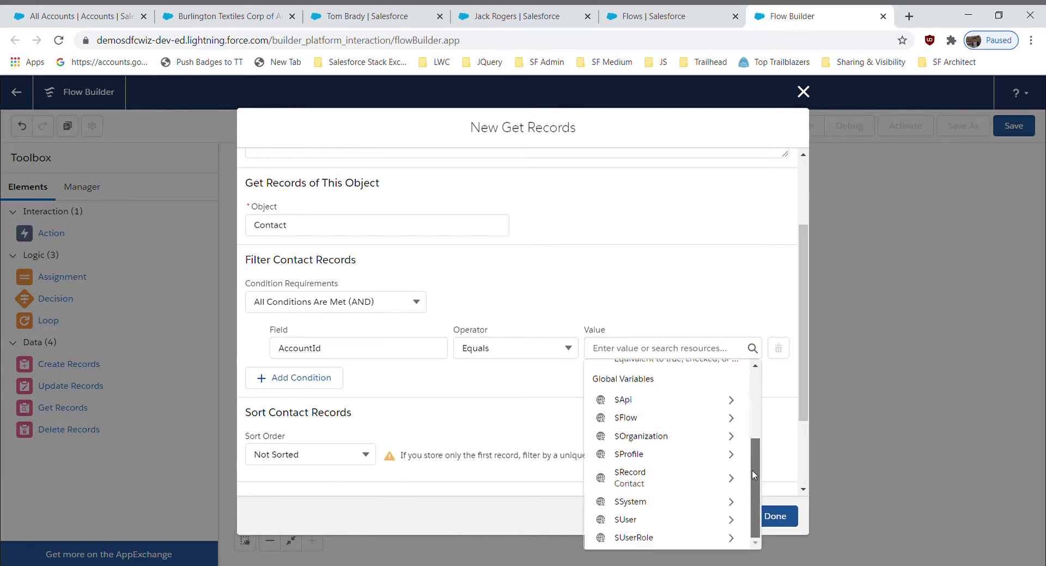
left_click(667, 481)
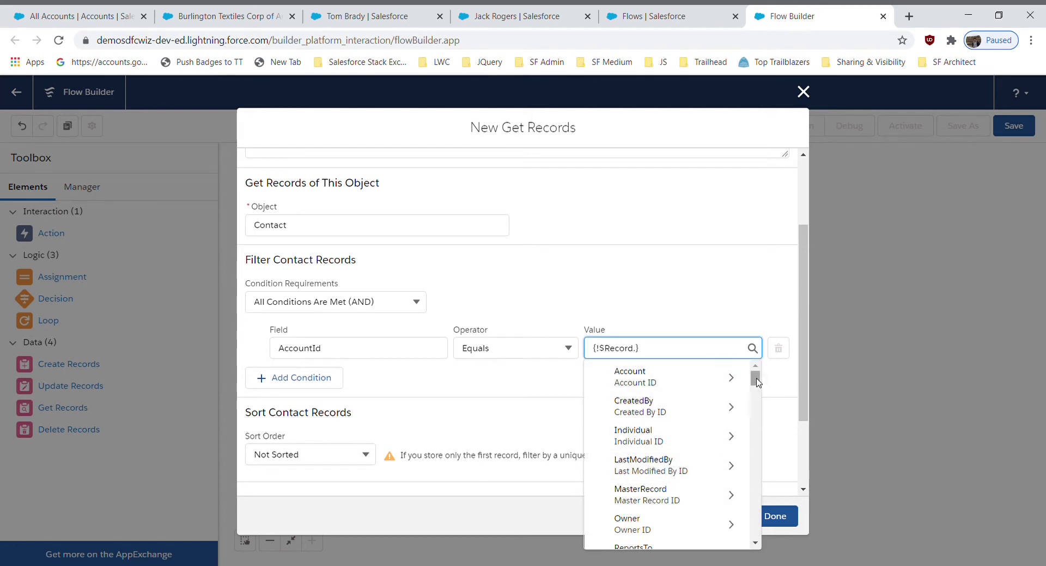
left_click_drag(757, 382, 756, 395)
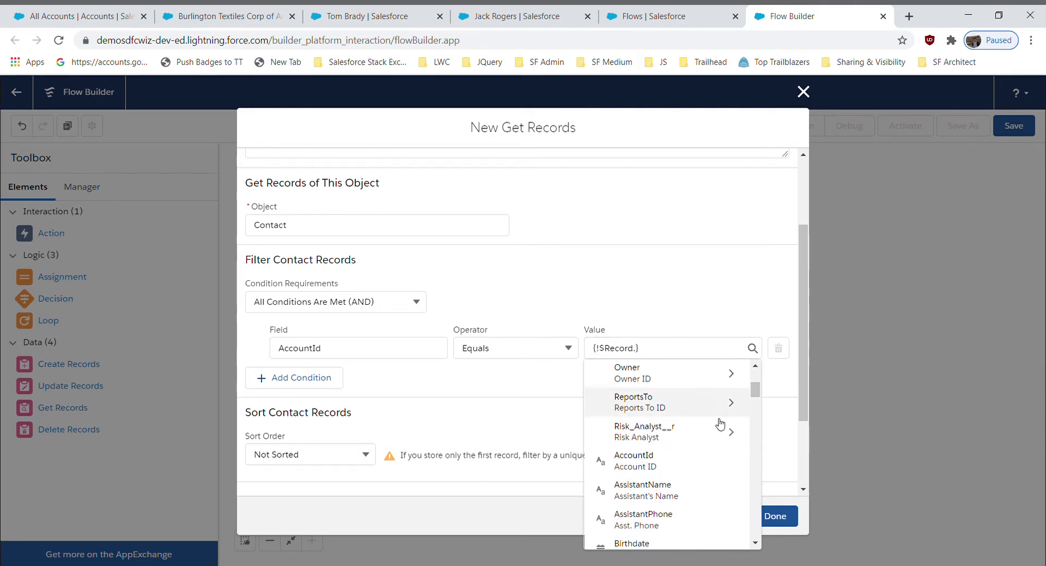
left_click(649, 467)
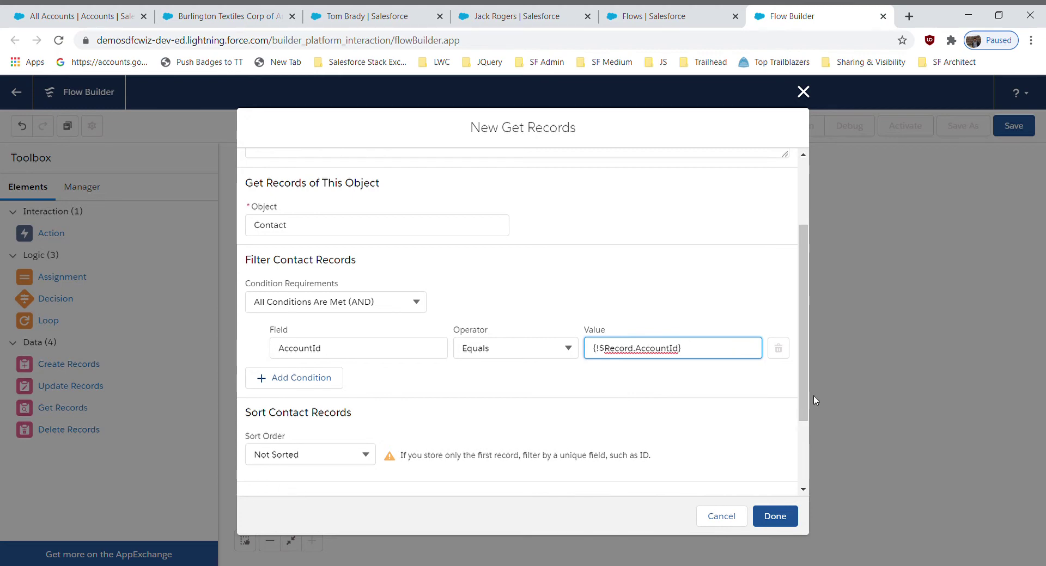
left_click(805, 482)
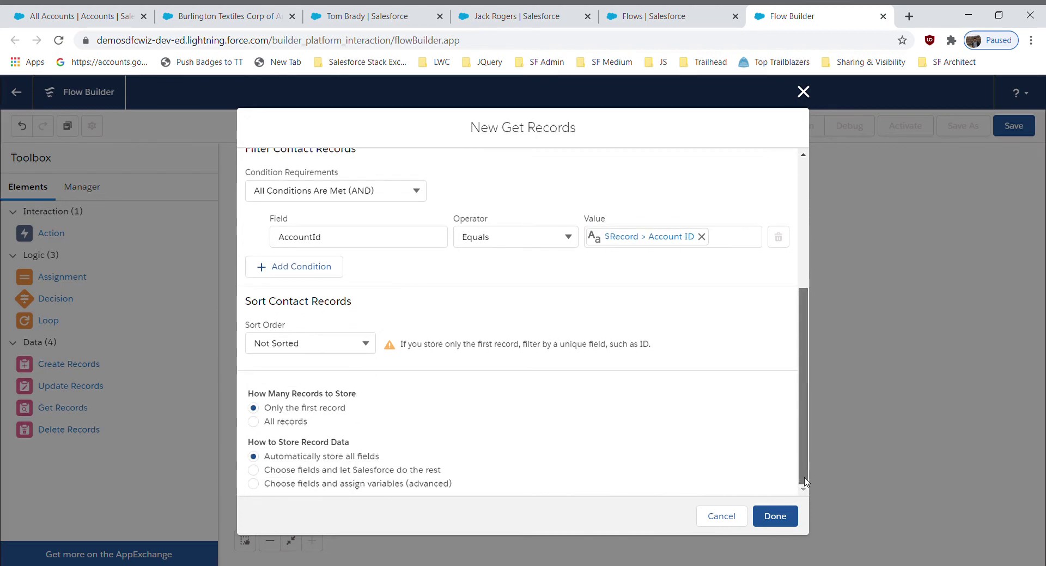
left_click(301, 428)
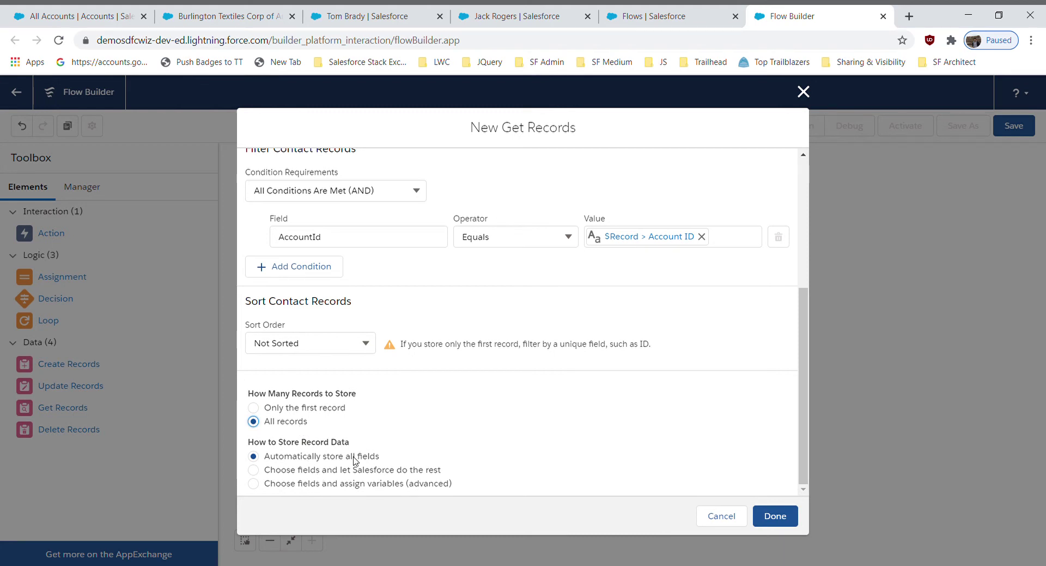
left_click(762, 521)
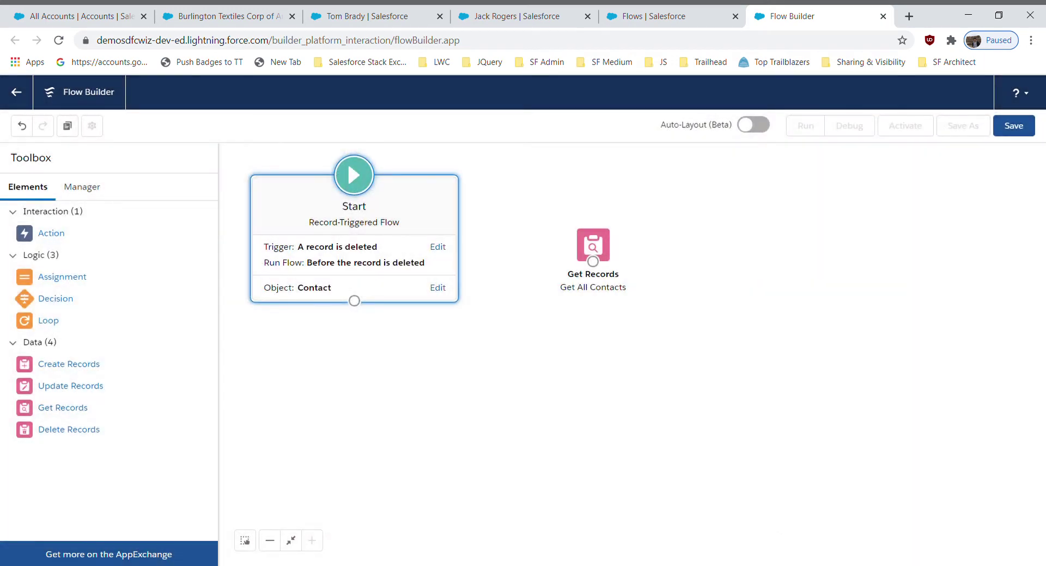
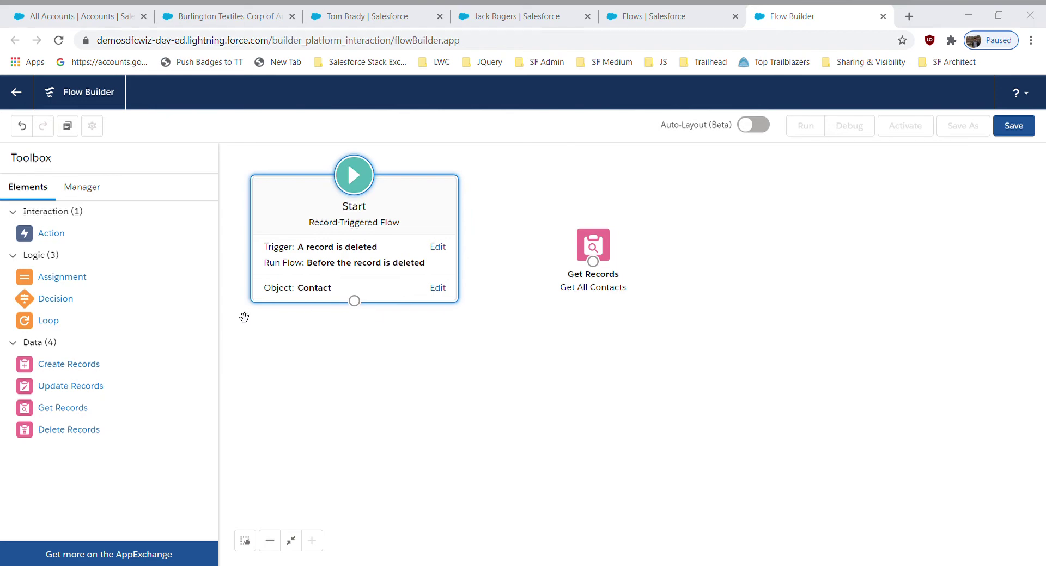
Drop a Loop element onto the flow canvas
left_click_drag(68, 325, 712, 238)
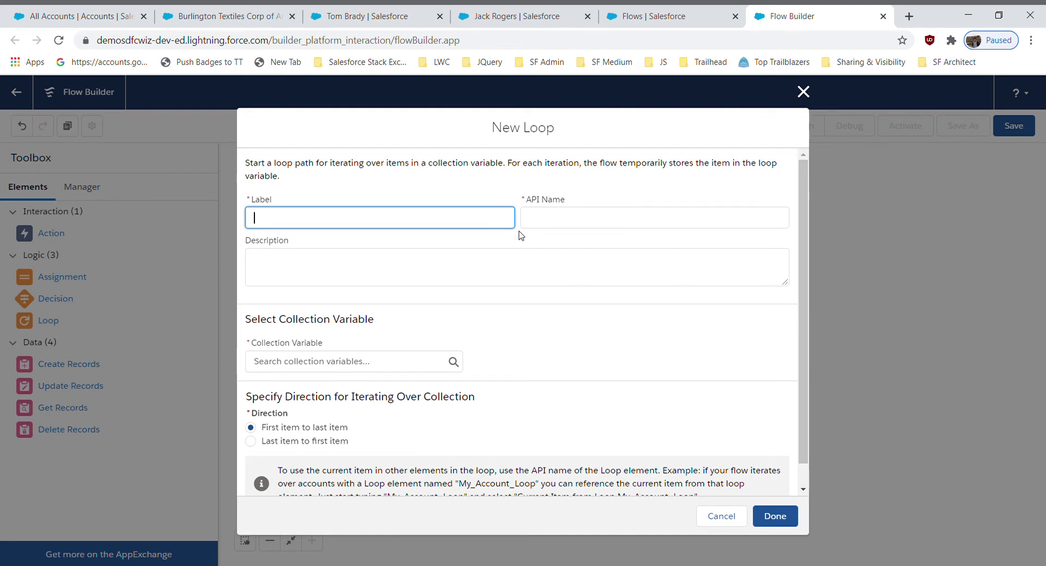
Name the loop 'Looping contacs' and have it iterate over the Get_All_Contacts collection
left_click(278, 364)
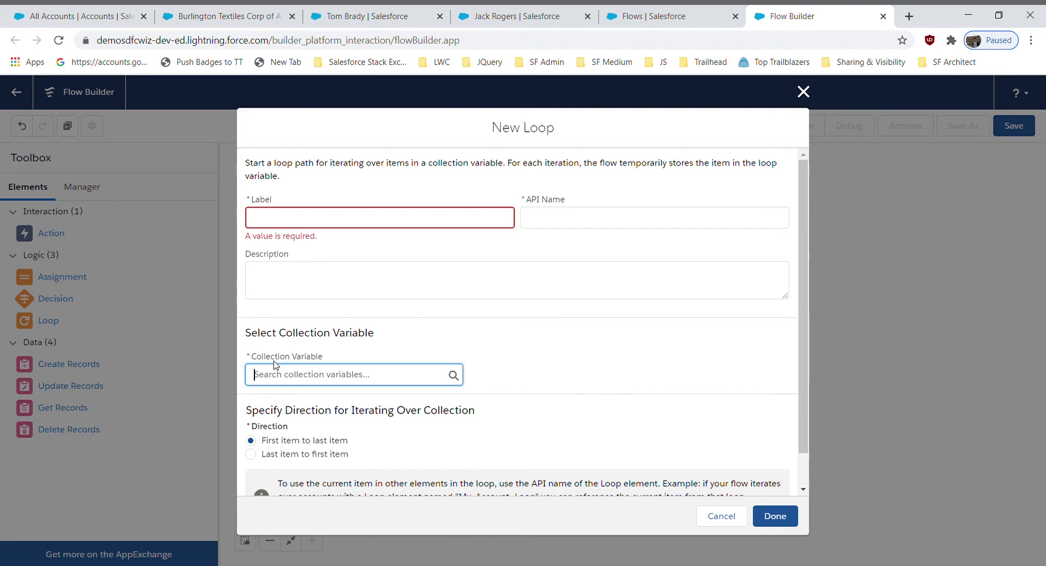
left_click(301, 217)
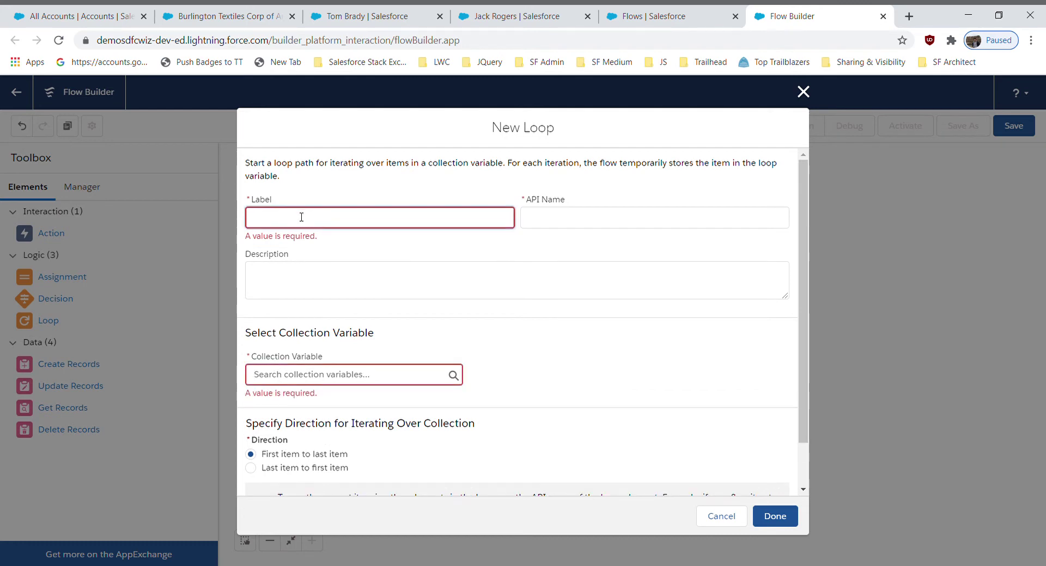
type("Looping contacs")
left_click(533, 338)
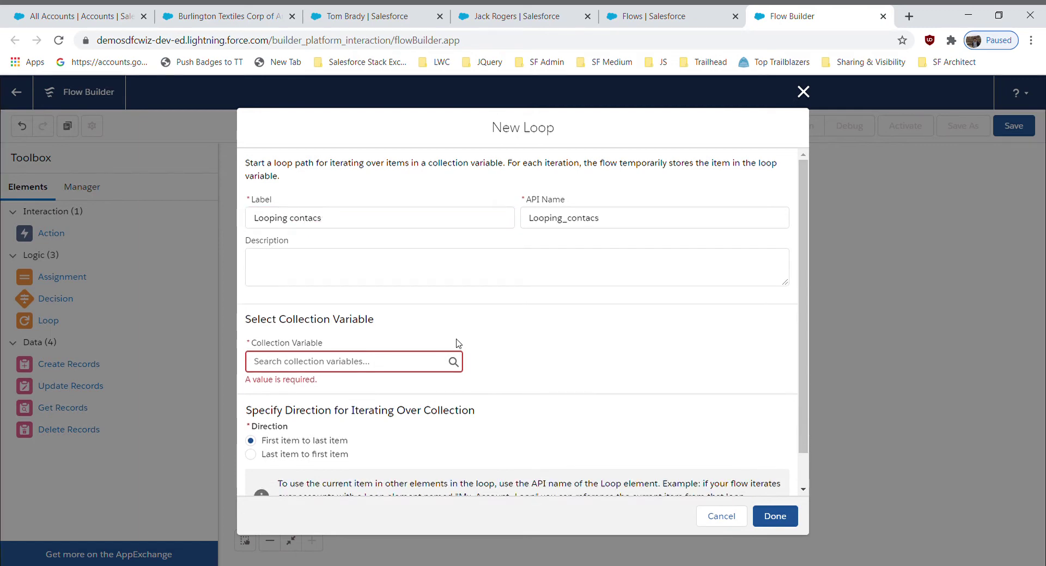
left_click(373, 364)
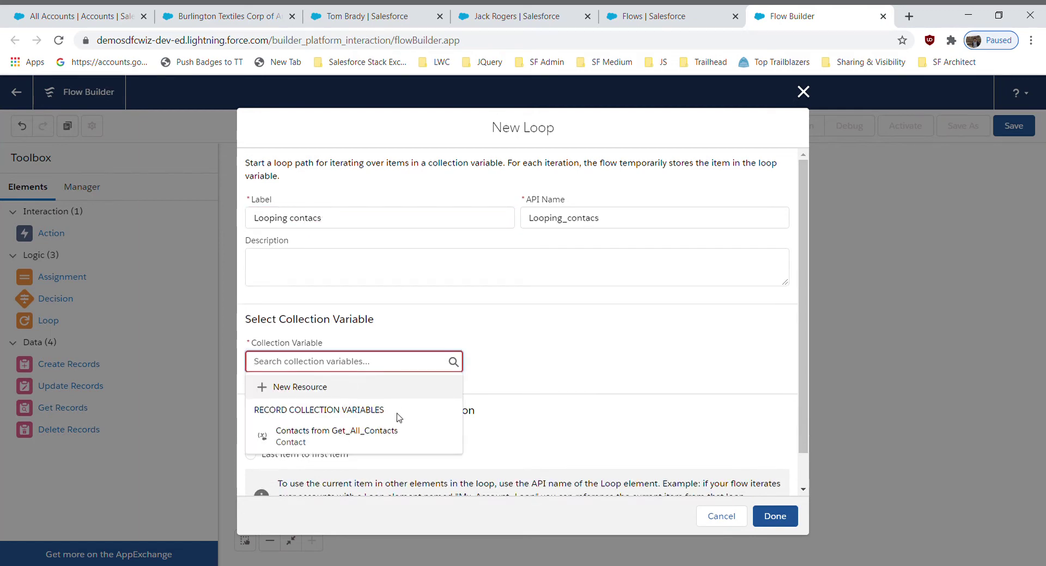
left_click(351, 439)
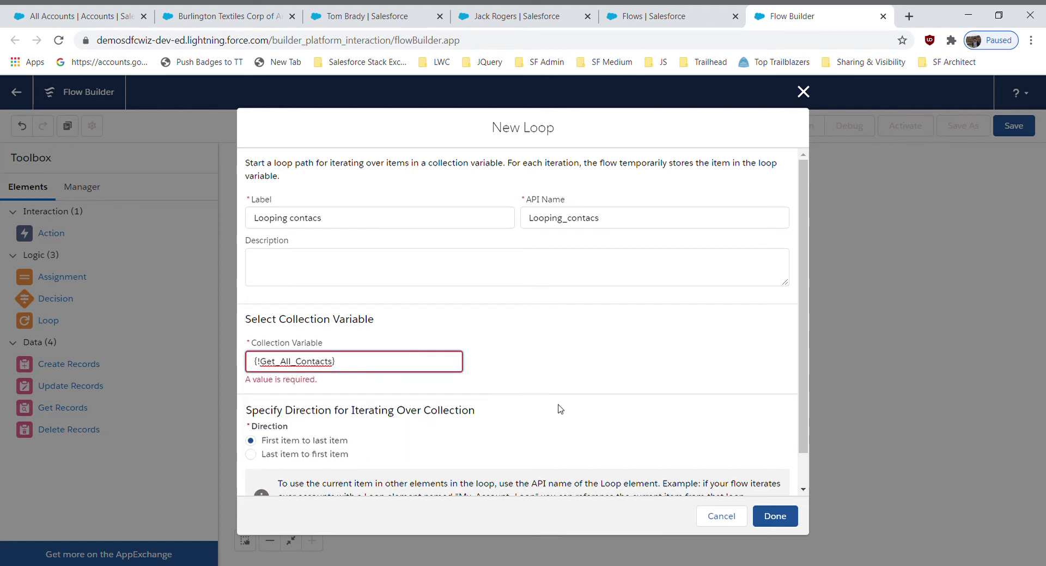
left_click(774, 516)
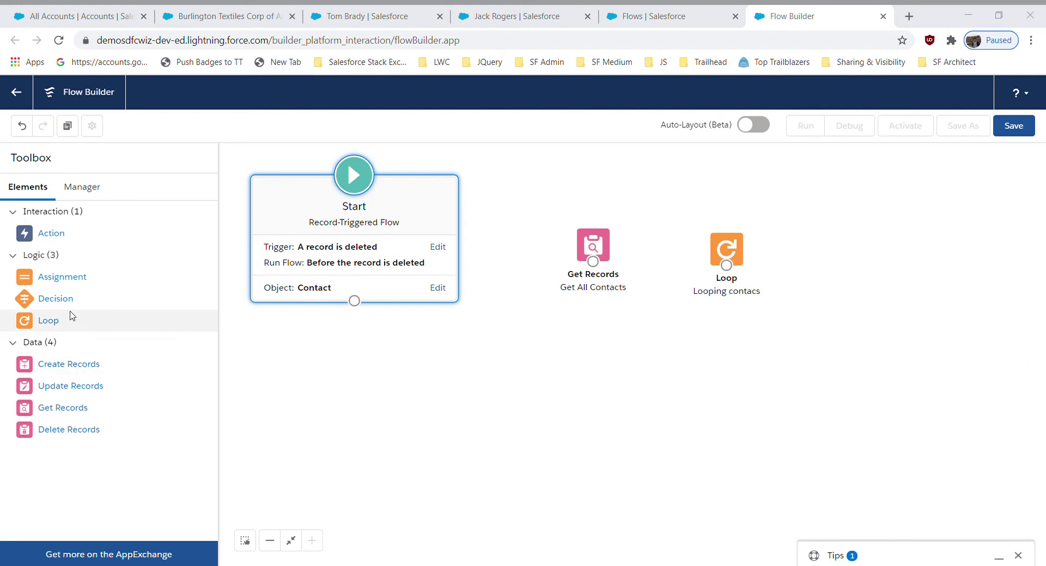
left_click_drag(56, 279, 866, 263)
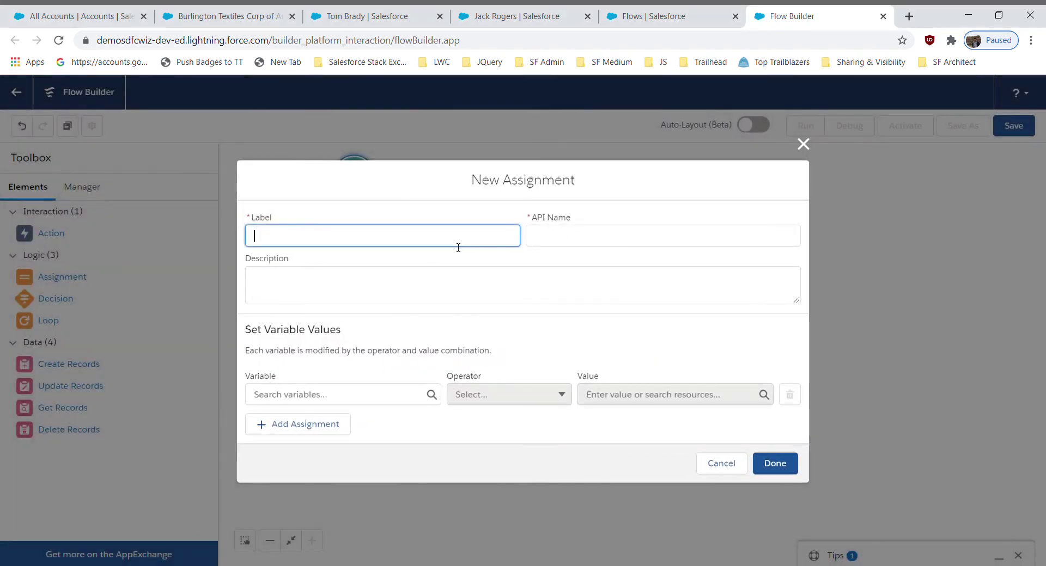
Label the assignment 'Expected Contacts Revenue amount' and create a Currency variable TotalAmount
type("Expe")
type("xted")
type("cte")
type("Con")
type("tact")
type("s Reve")
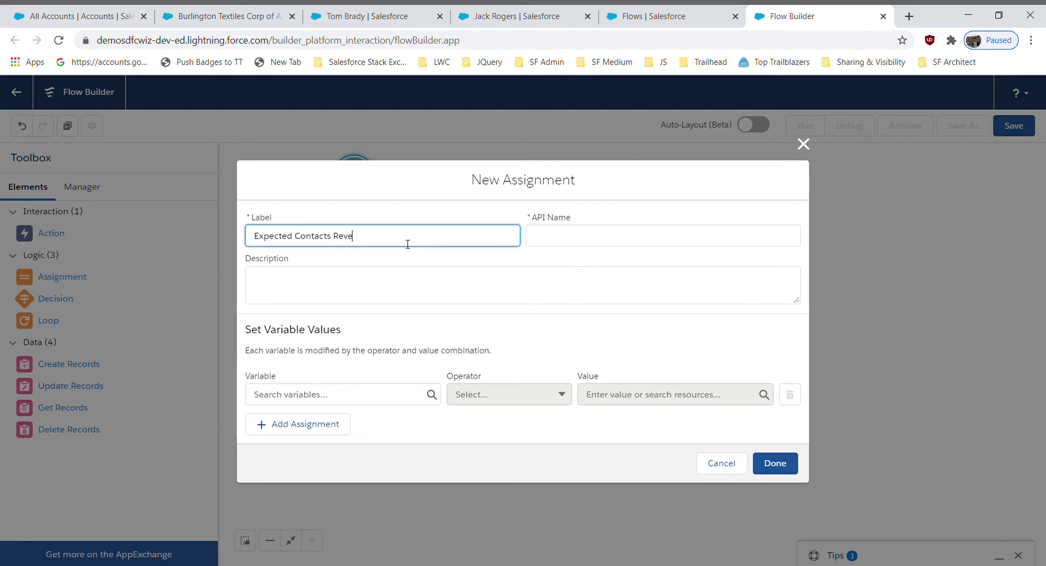
type("nue amoun")
left_click(430, 204)
left_click(321, 397)
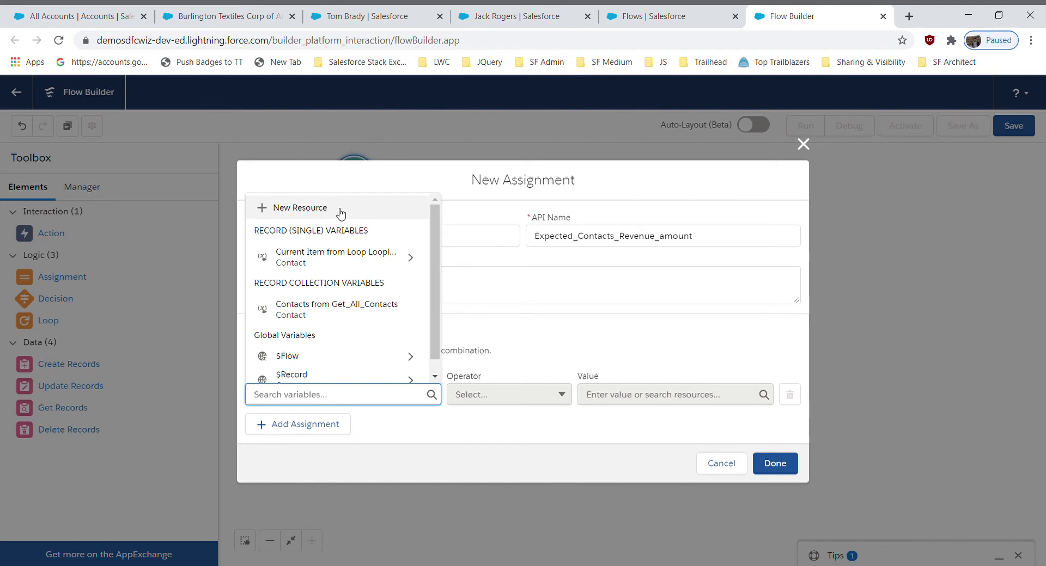
left_click(336, 208)
left_click(328, 281)
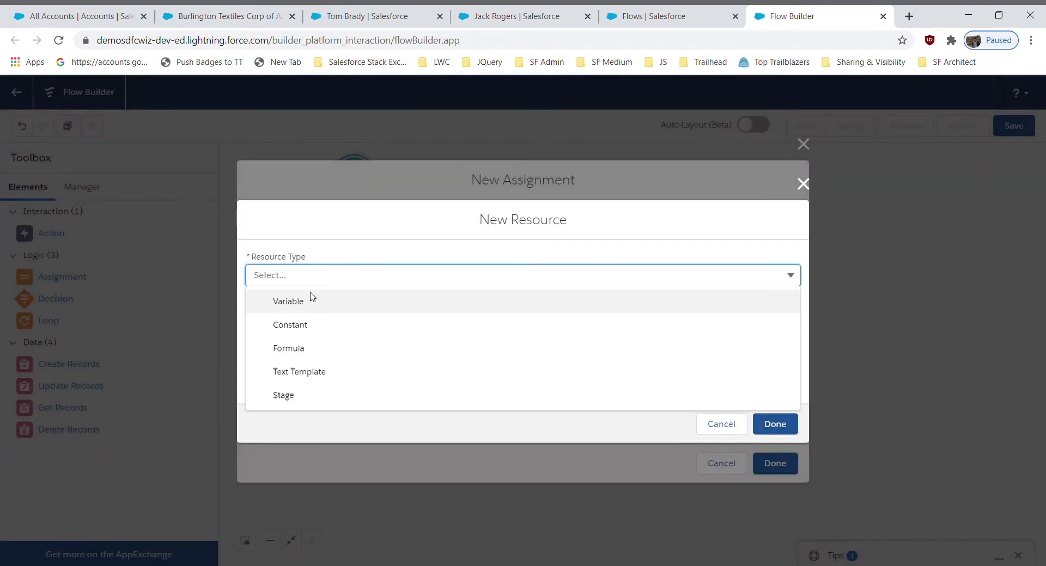
left_click(311, 299)
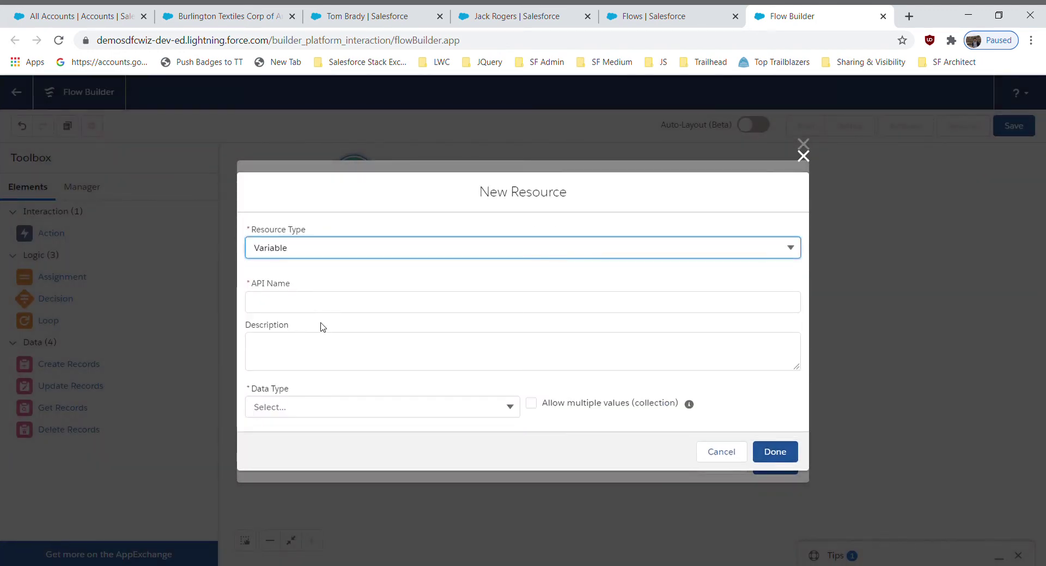
left_click(298, 305)
type("Totam")
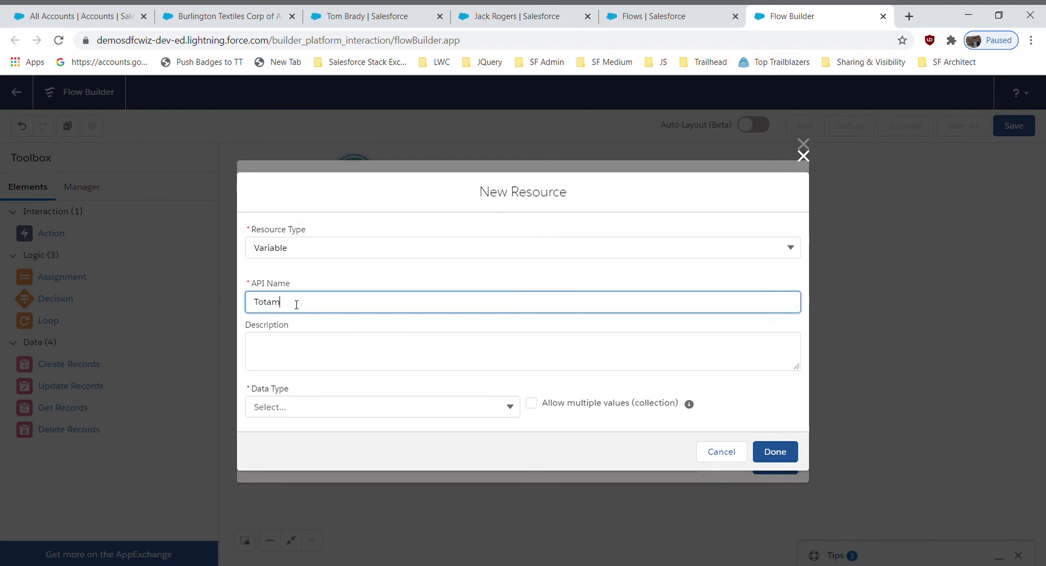
key("BackSpace")
type("lAmount")
left_click(281, 407)
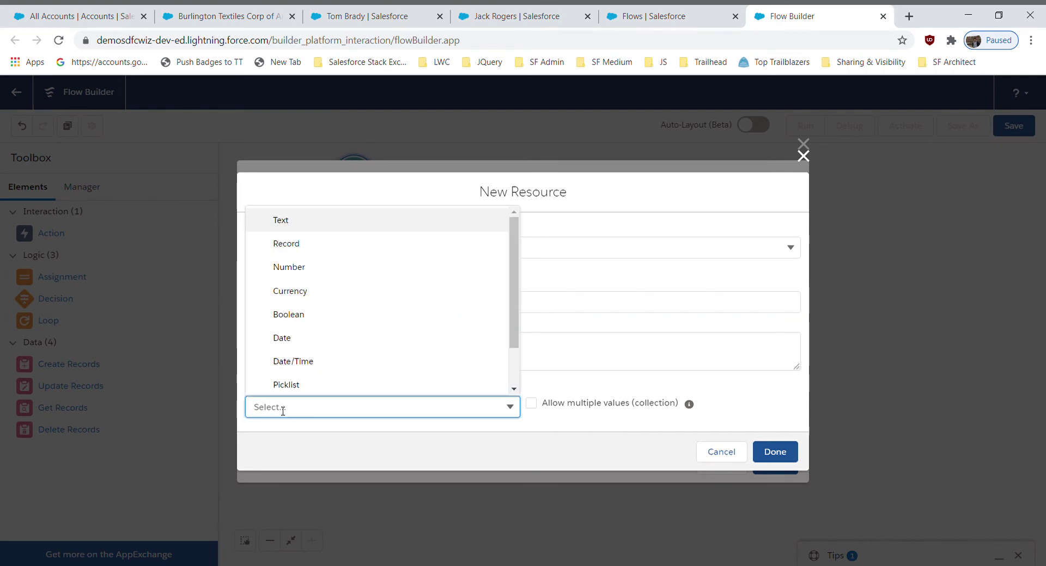
left_click(315, 293)
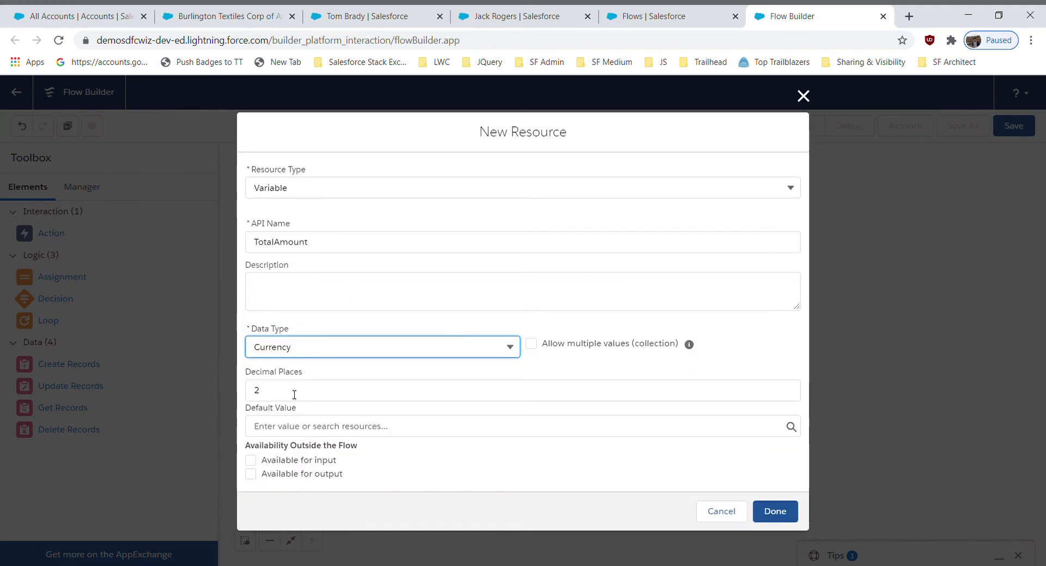
left_click(778, 516)
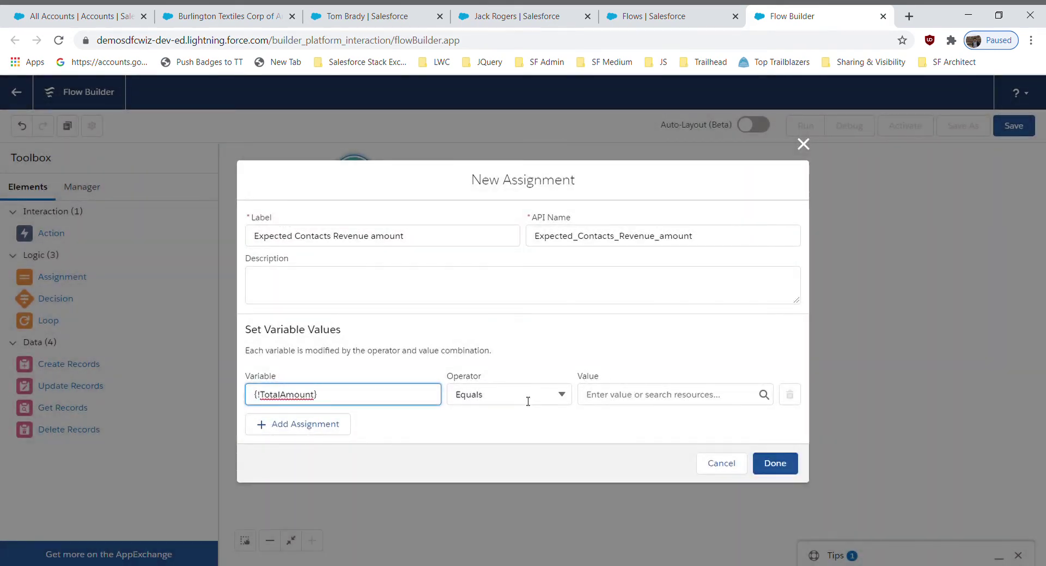
Make the assignment add the loop item's Expected_Revenue__c to TotalAmount
left_click(528, 401)
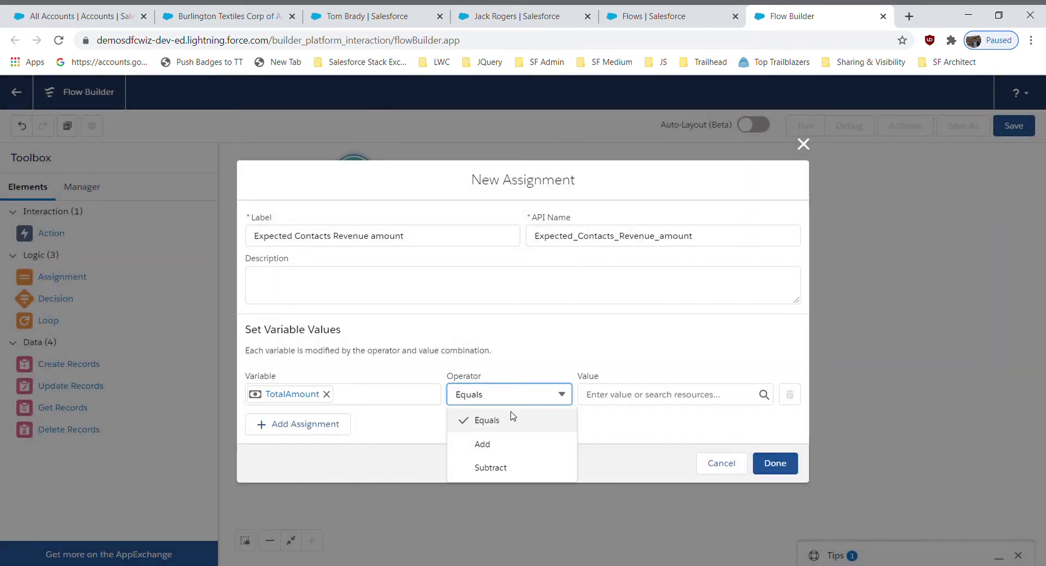
left_click(503, 447)
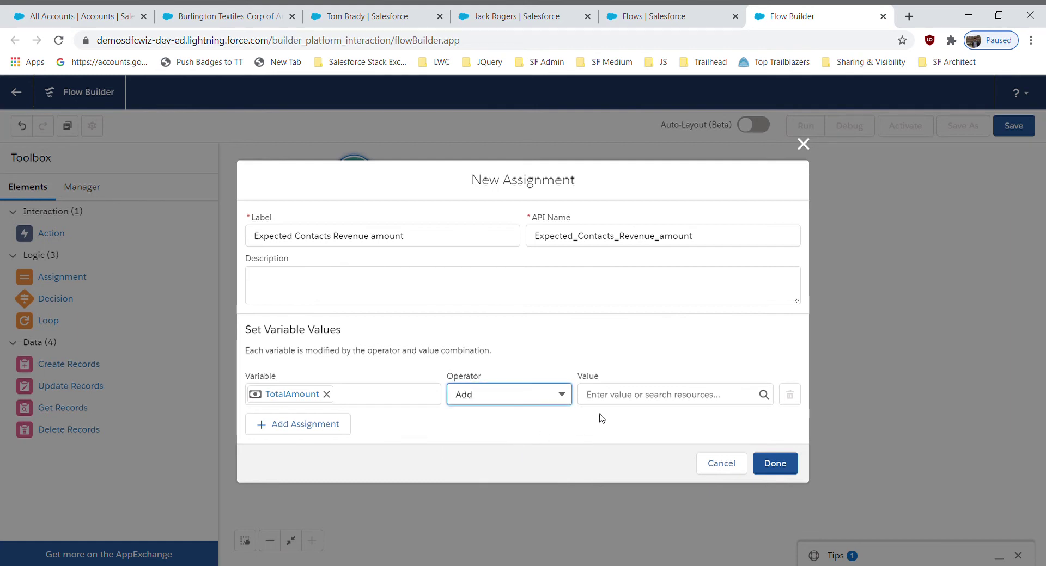
left_click(624, 400)
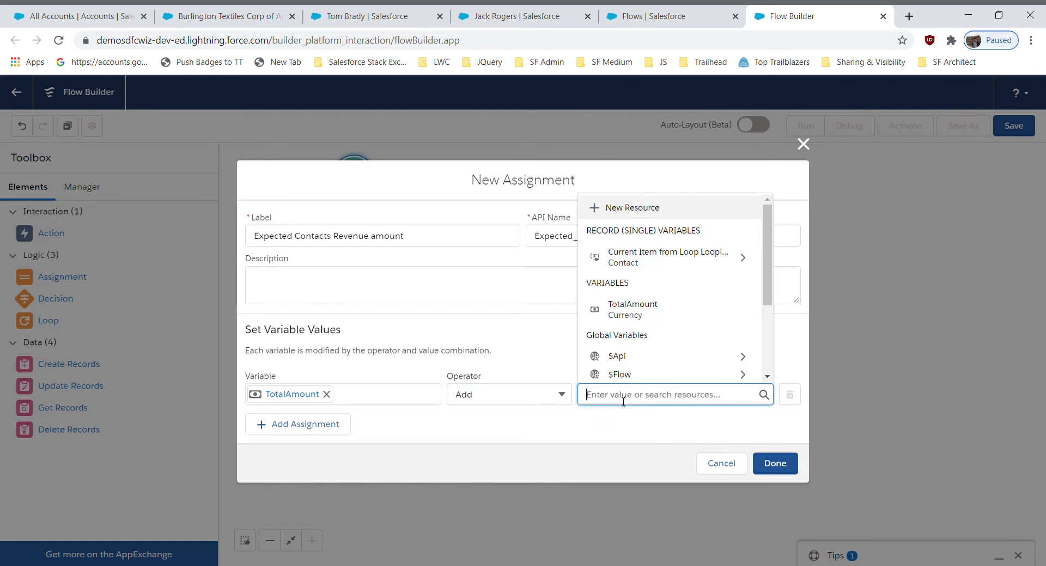
left_click(724, 264)
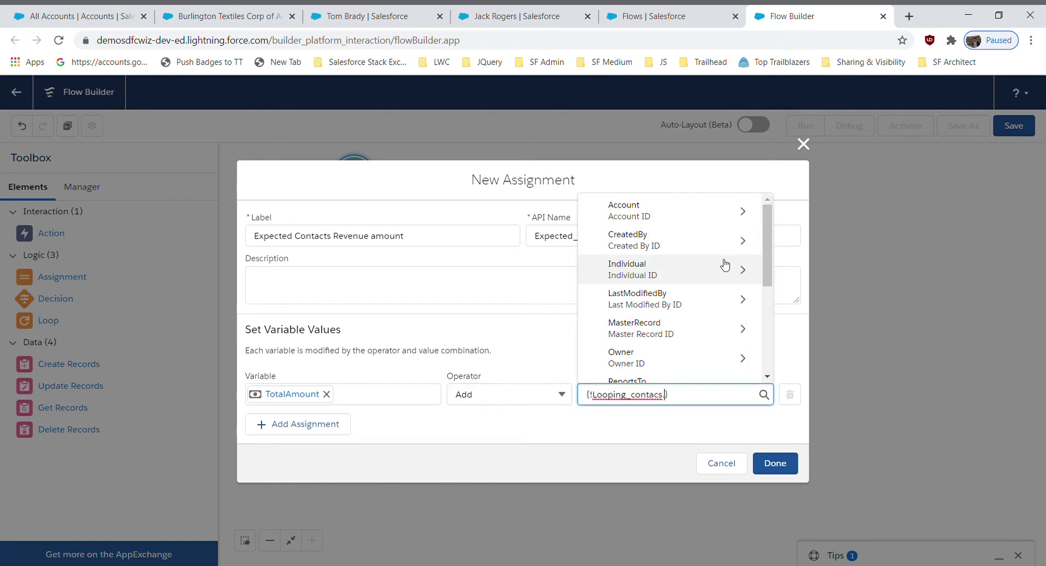
left_click_drag(769, 270, 769, 313)
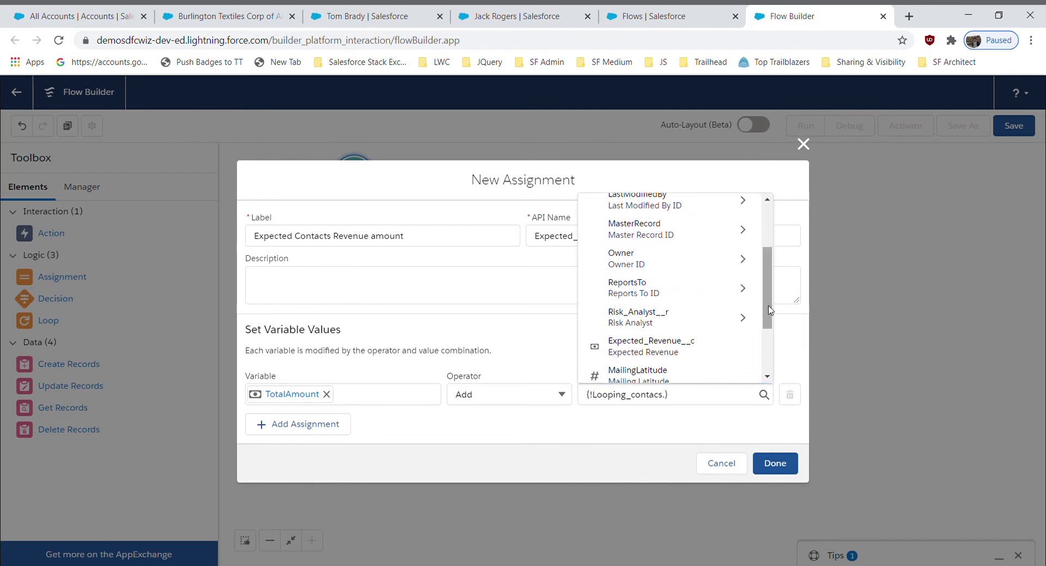
left_click(659, 351)
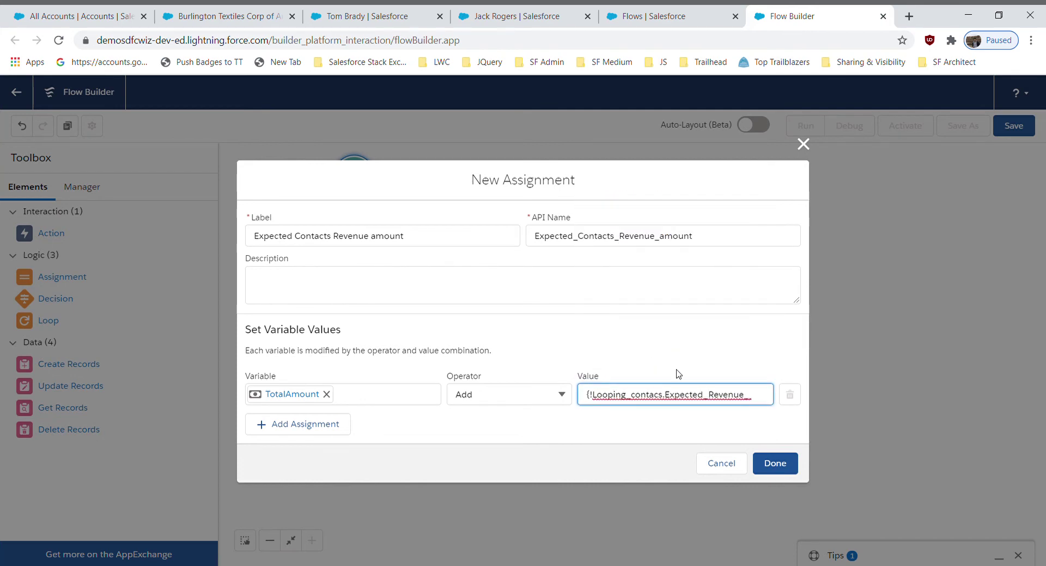
left_click(780, 468)
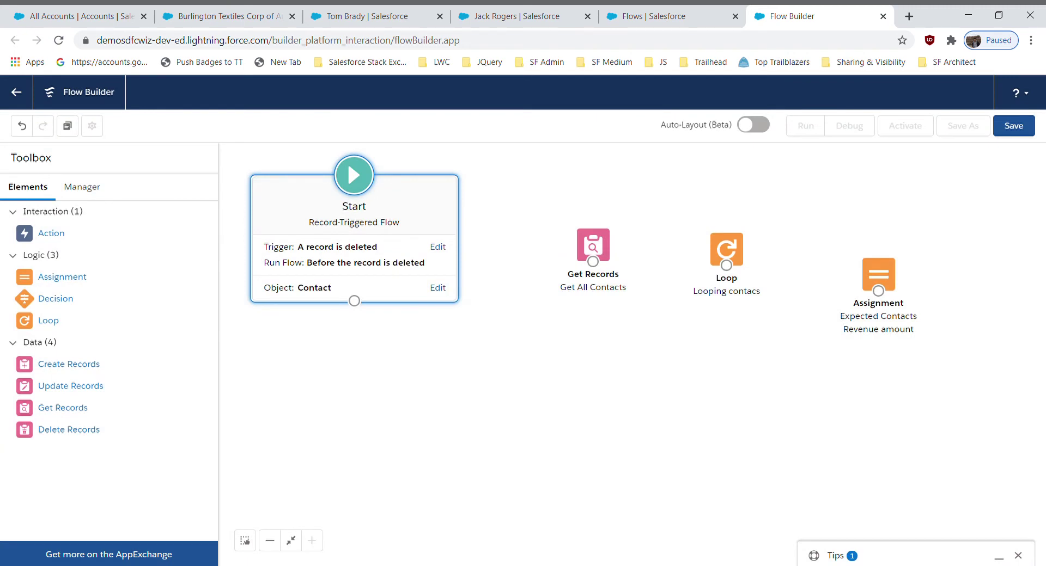
Connect Start, Get Records, Loop and the For Each Item assignment, routing it back to the loop
left_click_drag(355, 305, 881, 290)
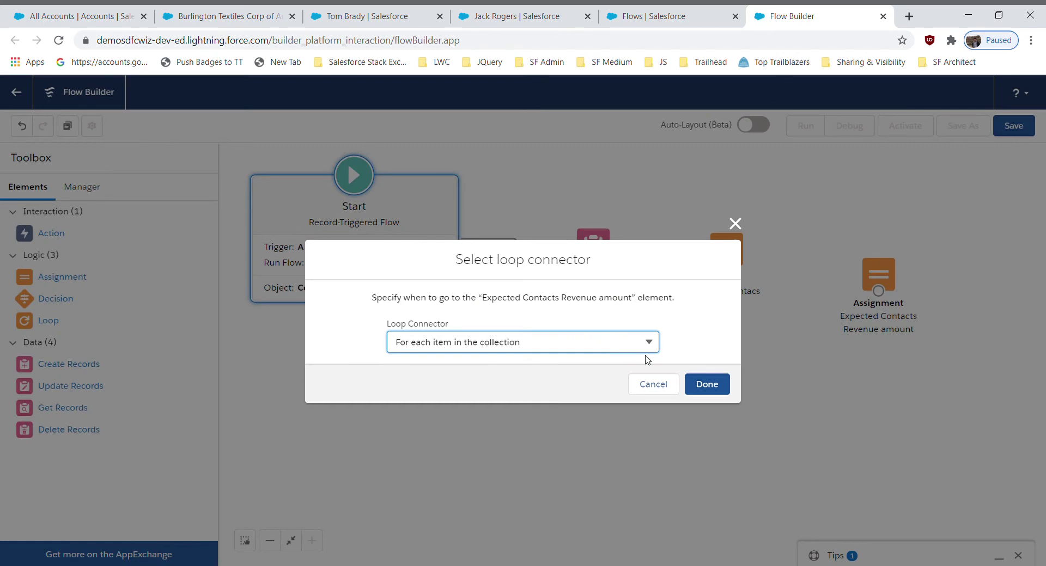
left_click(703, 384)
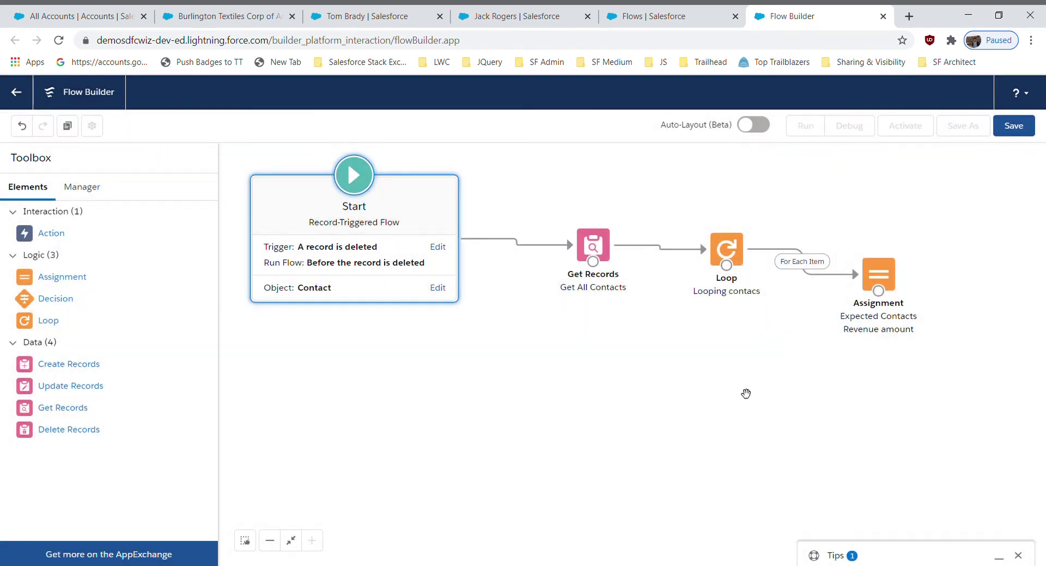
left_click_drag(878, 292, 728, 262)
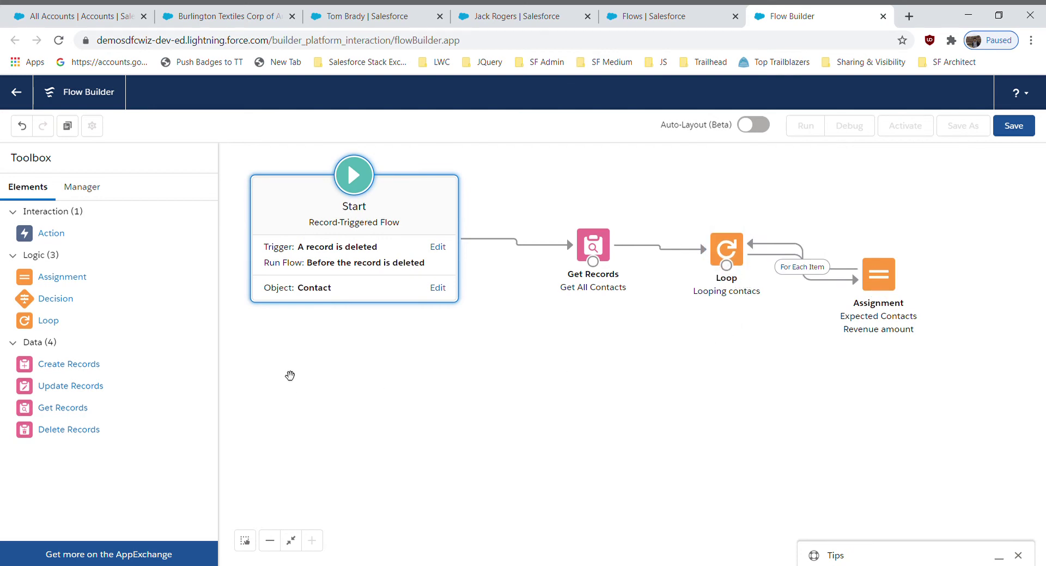
left_click_drag(66, 279, 716, 343)
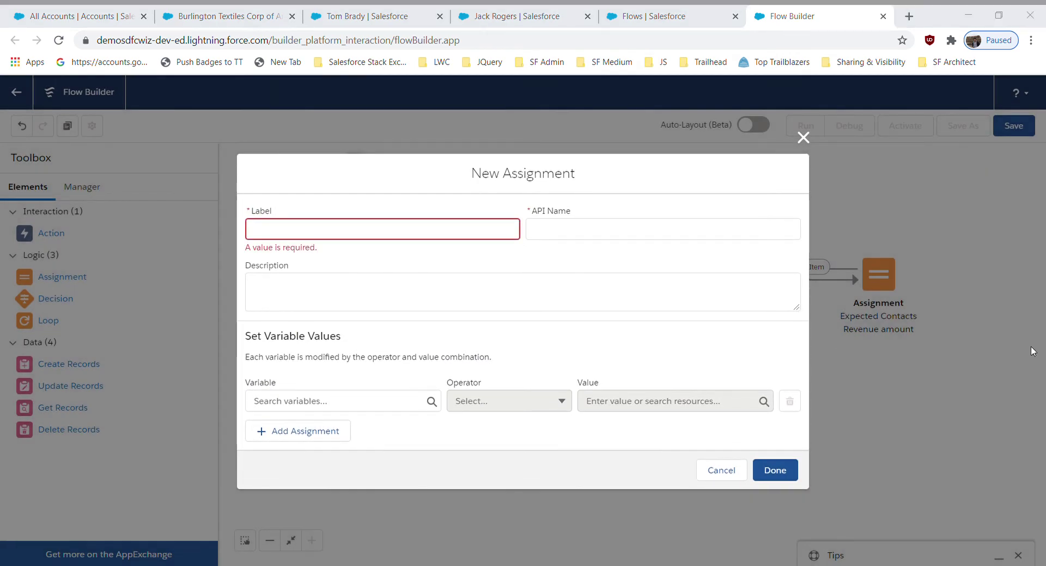
Label the assignment 'Deduct the Total Amount' and set it to subtract from TotalAmount
left_click(395, 236)
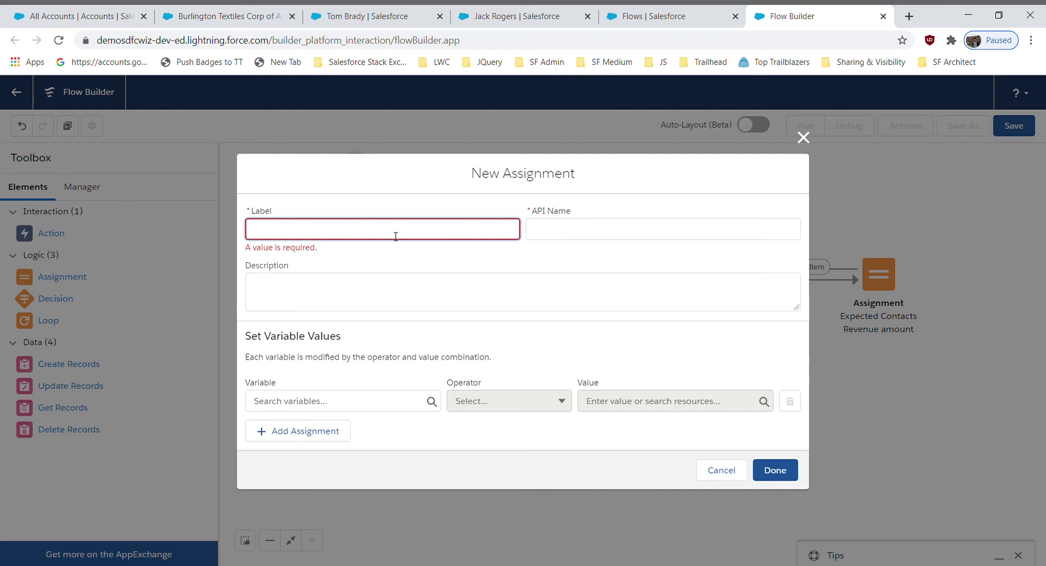
type("uct the Total Amount")
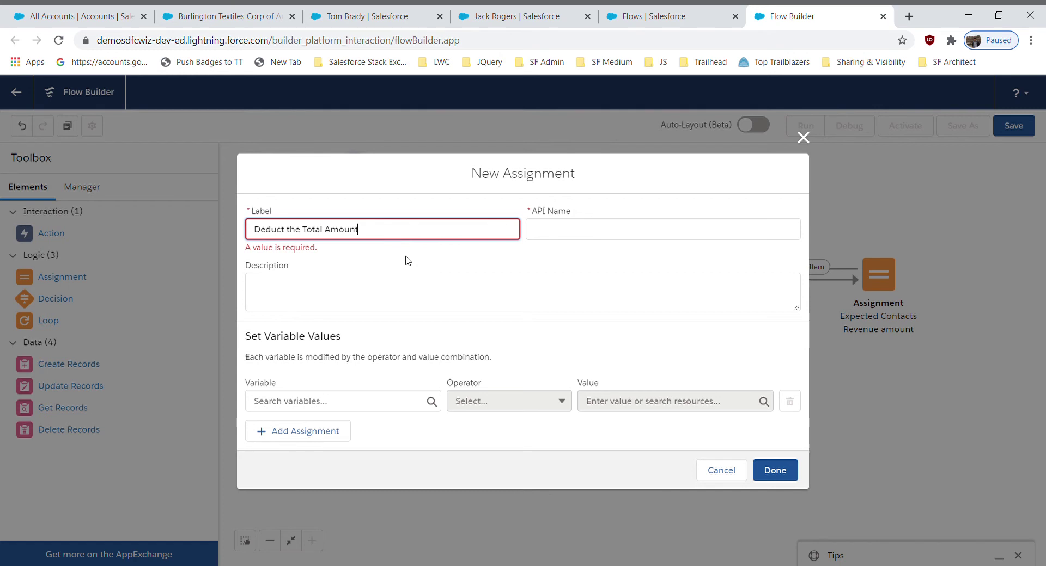
left_click(408, 260)
left_click(305, 395)
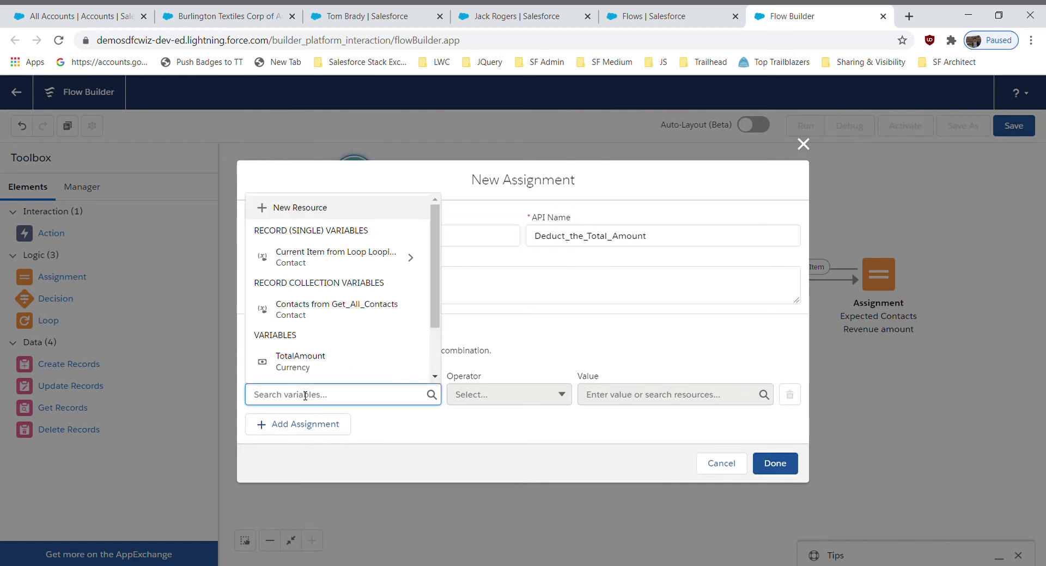
left_click(318, 362)
left_click(501, 399)
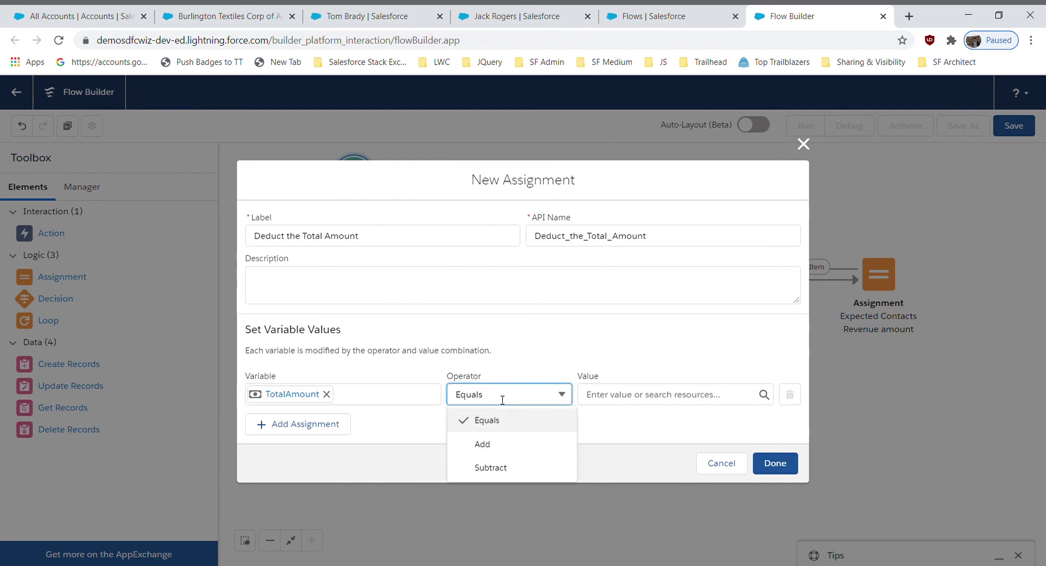
left_click(496, 469)
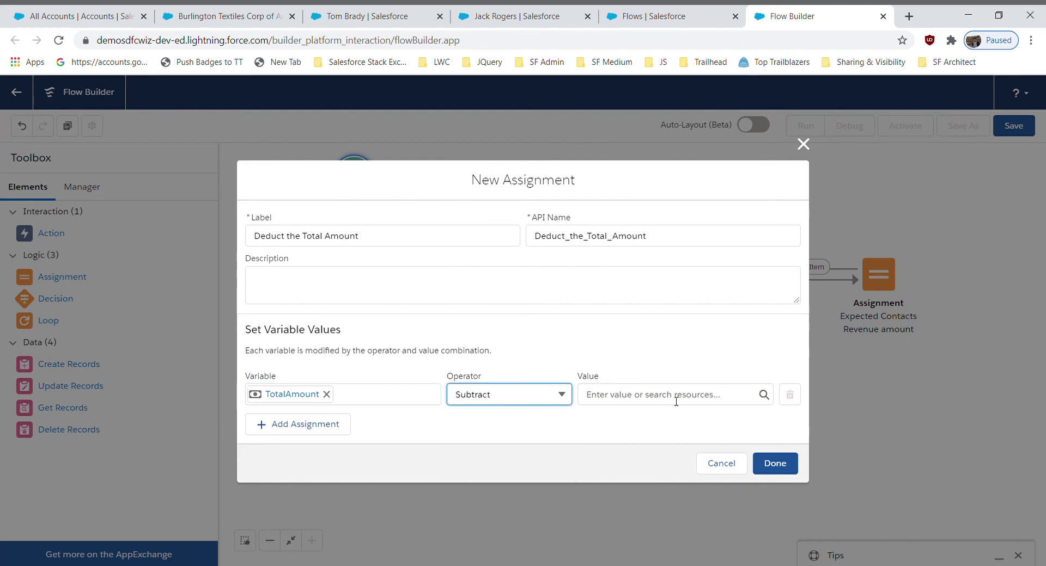
Use the triggering Contact's Expected Revenue ($Record) as the subtracted value
left_click(637, 402)
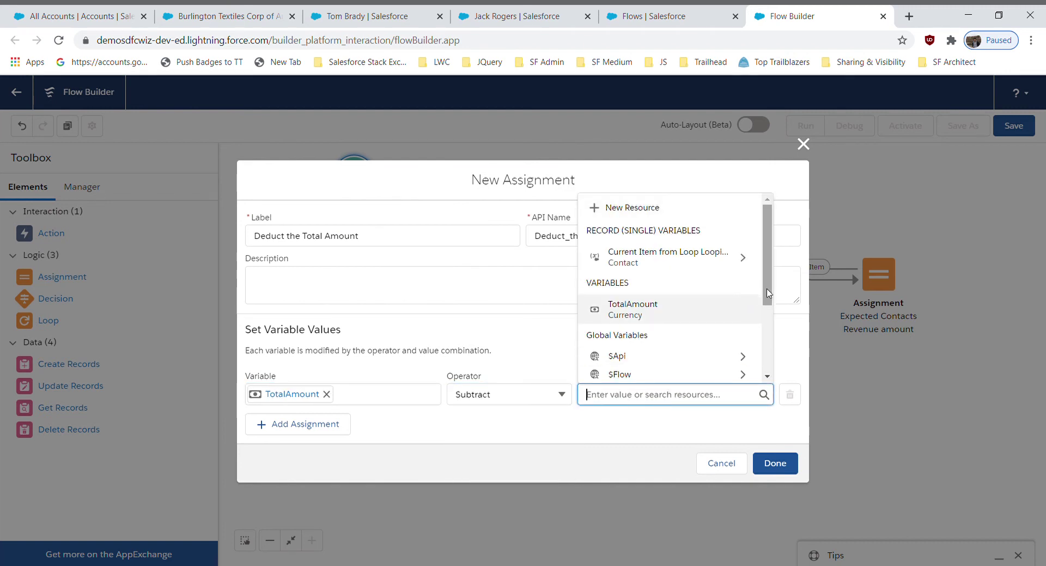
left_click_drag(768, 293, 777, 351)
left_click(698, 394)
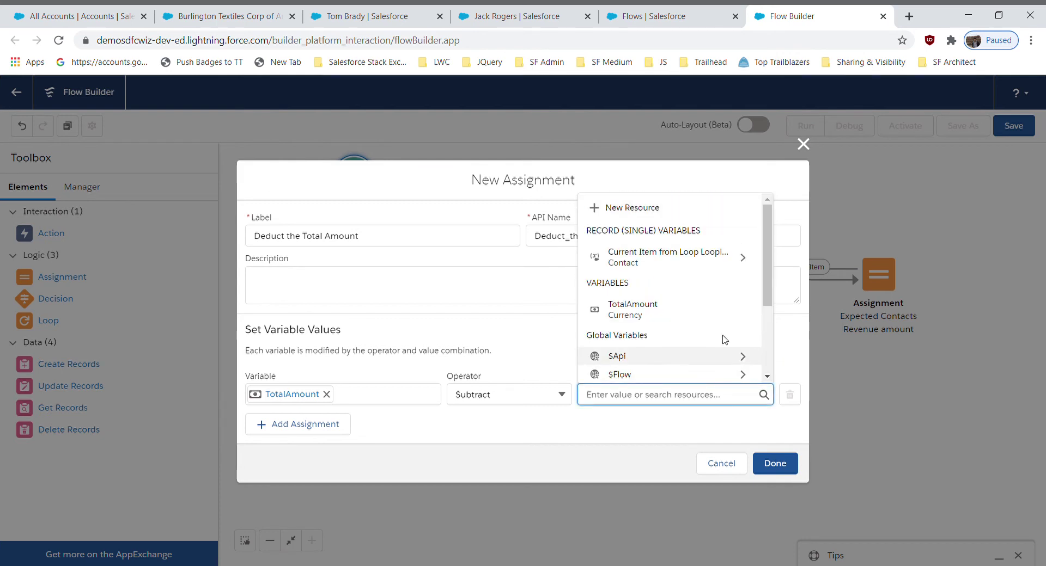
scroll(762, 324, "down", 3)
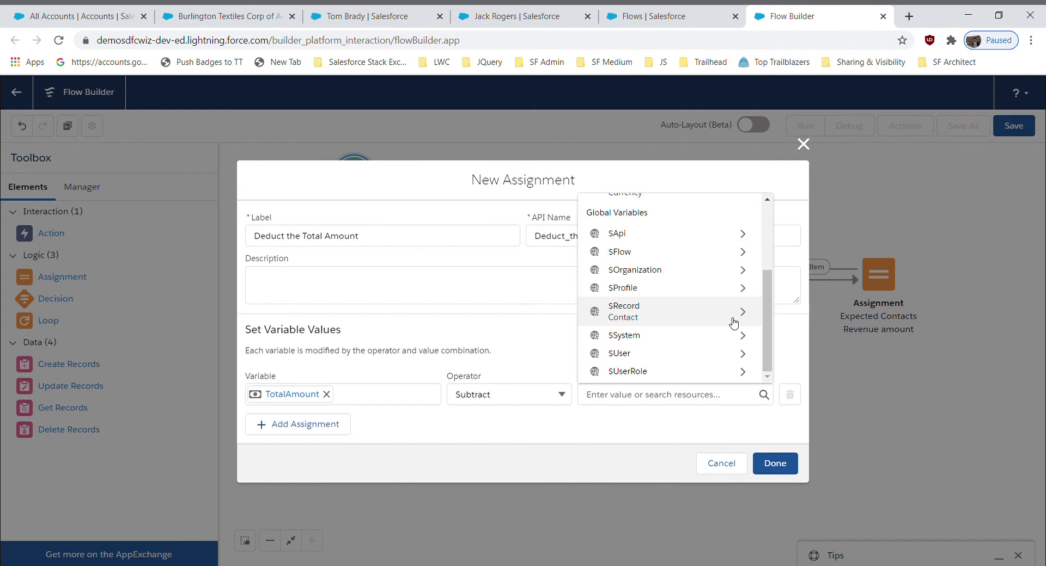
left_click(732, 322)
scroll(767, 260, "down", 3)
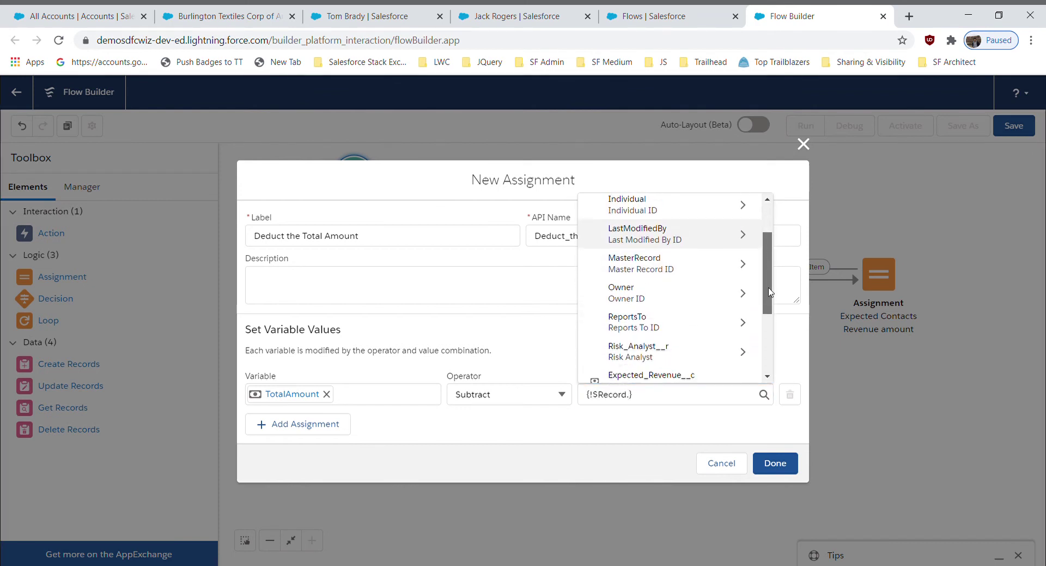
left_click(697, 312)
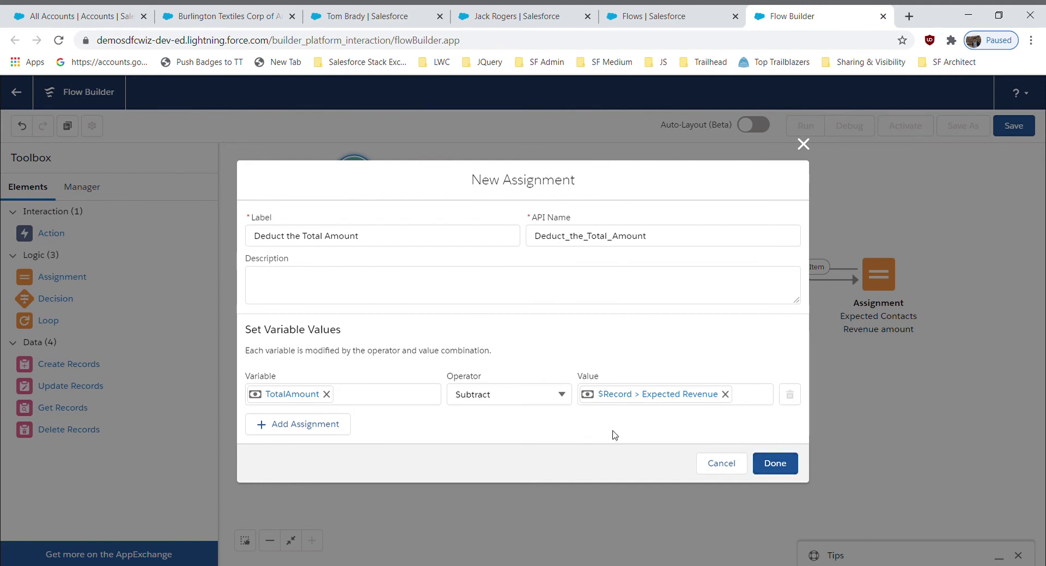
left_click(777, 462)
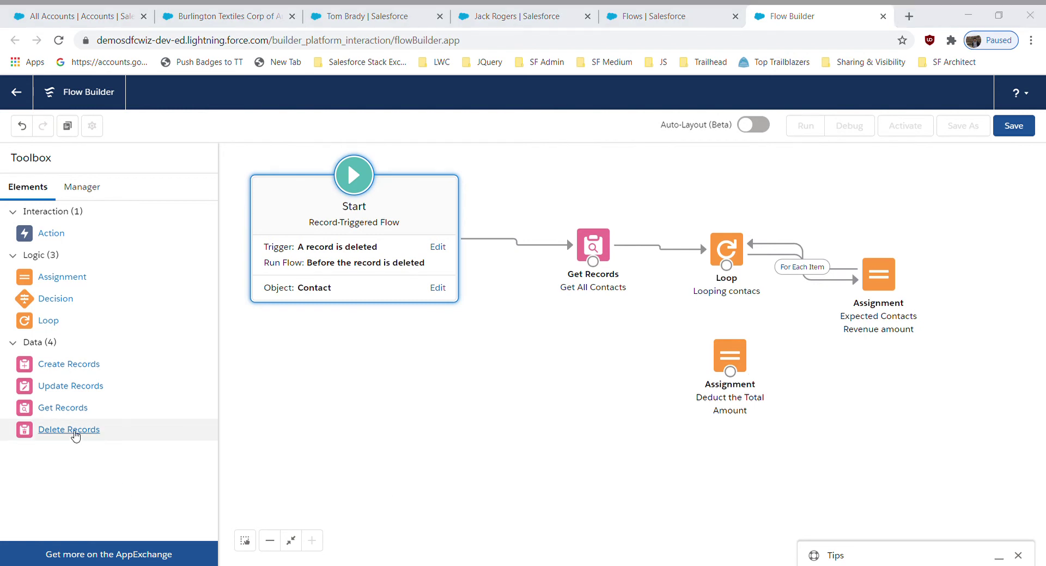
left_click_drag(64, 388, 633, 441)
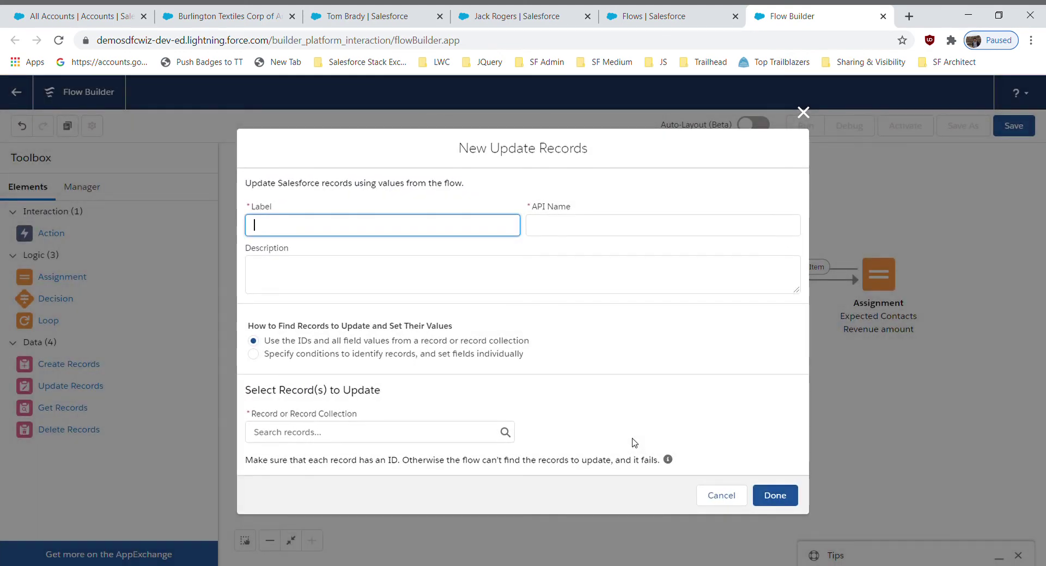
Label the update 'Update Account', targeting Account records found by conditions
type("Update Account")
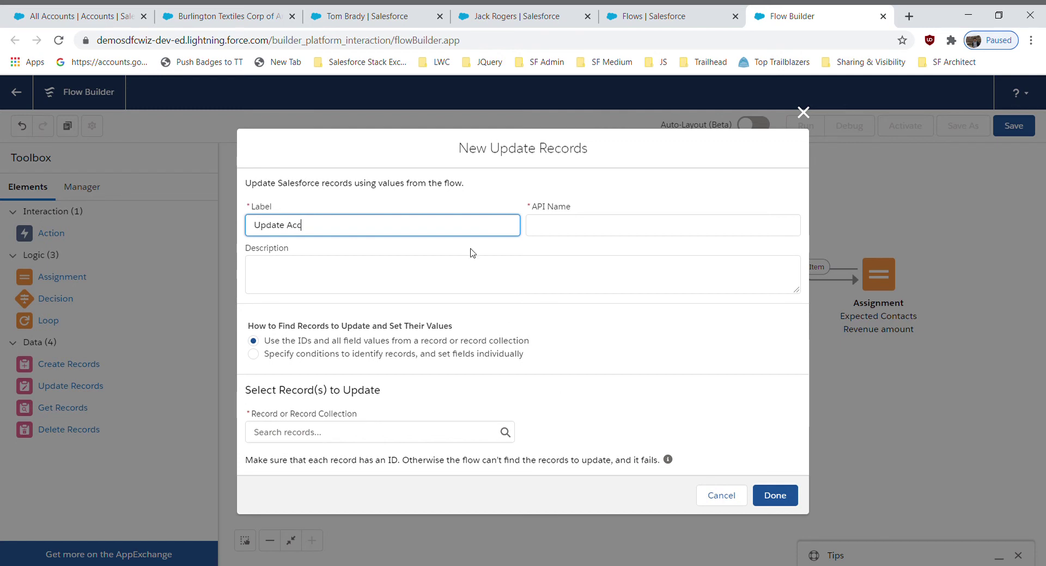
left_click(588, 348)
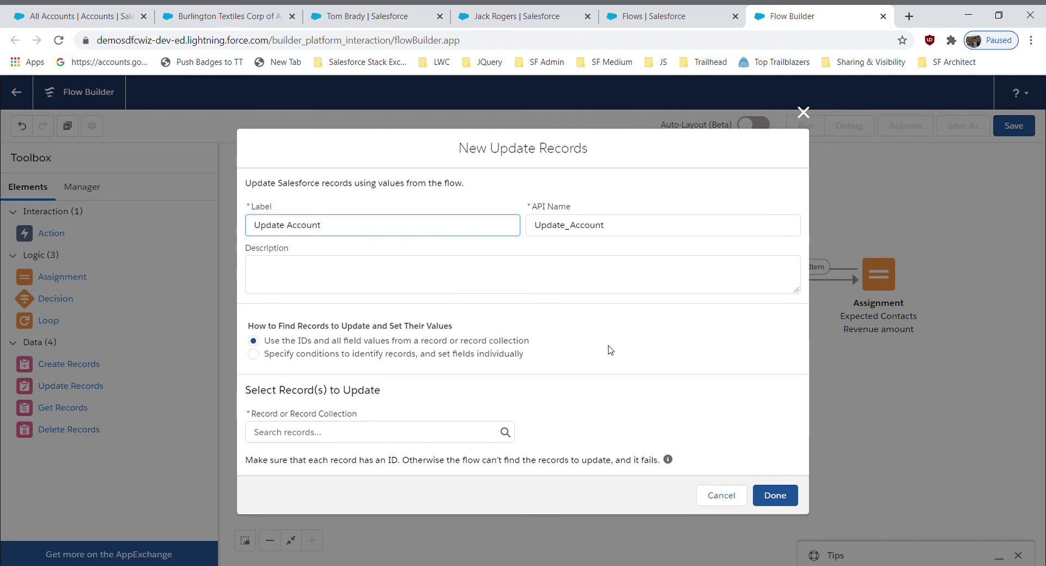
left_click(379, 354)
left_click(321, 445)
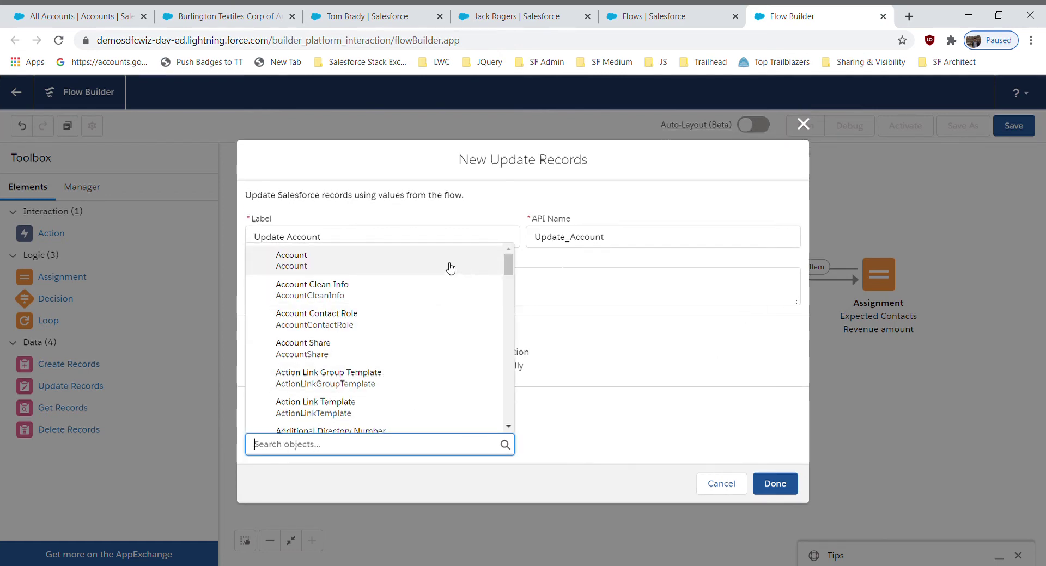
left_click(451, 264)
Filter Accounts where Id equals the triggering Contact's AccountId
scroll(394, 378, "down", 3)
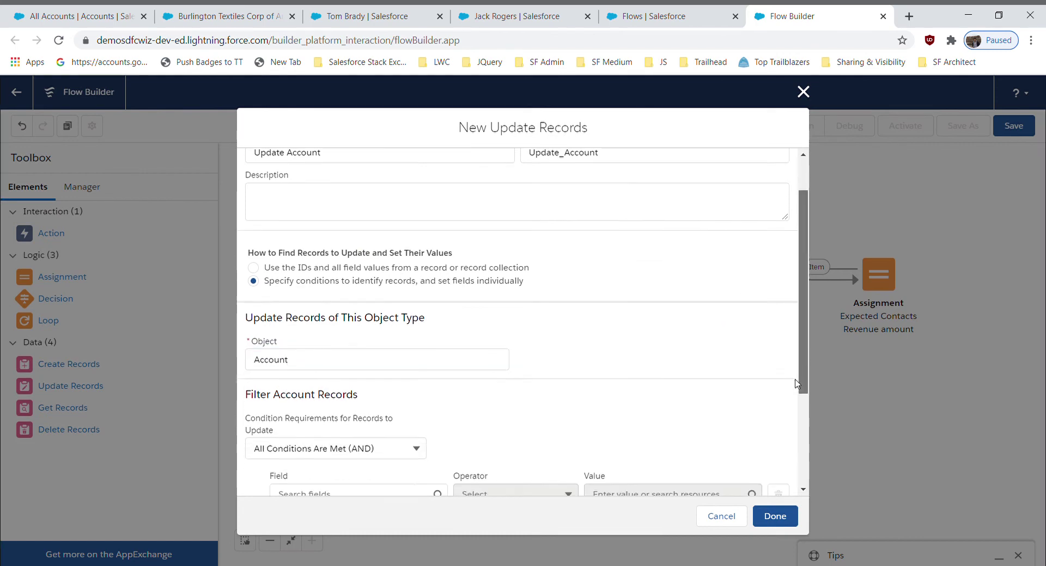
left_click(371, 388)
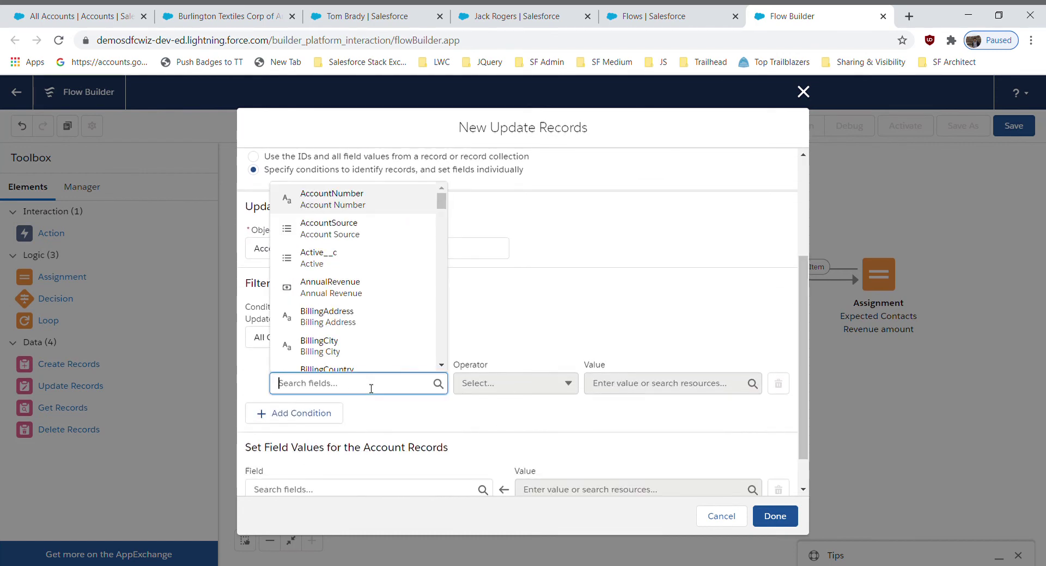
type("id")
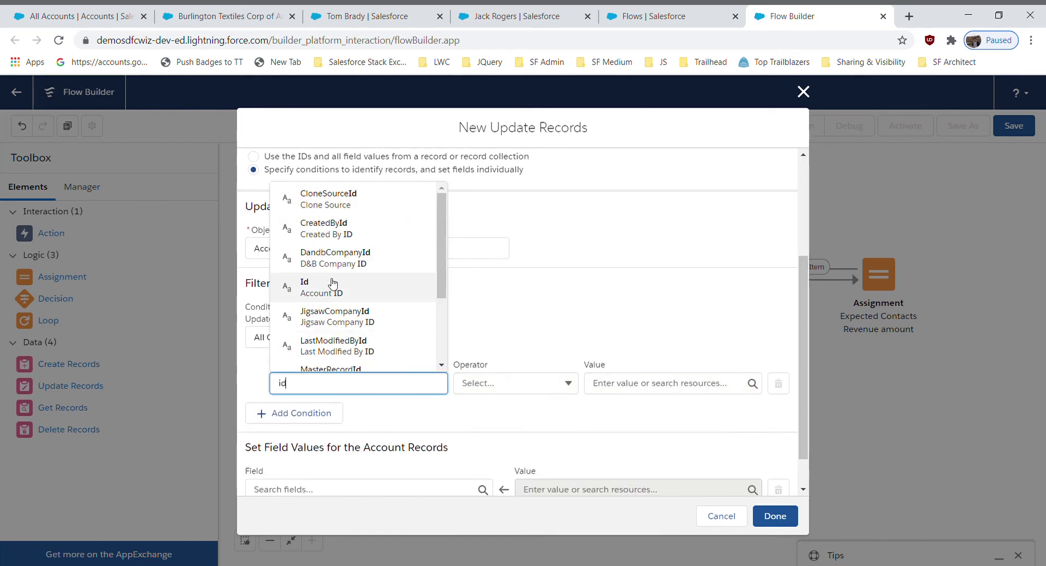
left_click(333, 284)
left_click(657, 392)
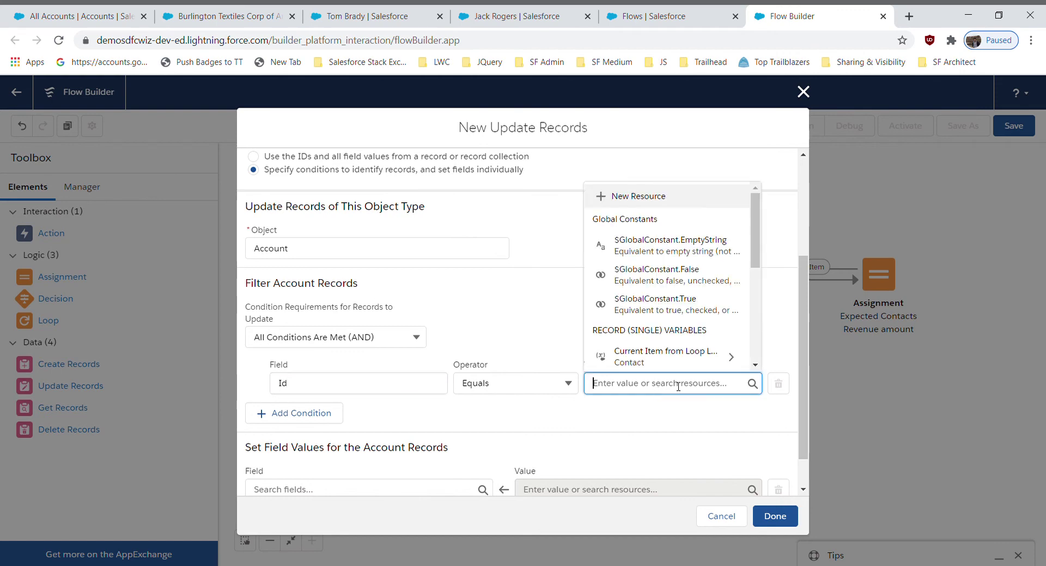
scroll(755, 329, "down", 3)
scroll(755, 328, "down", 1)
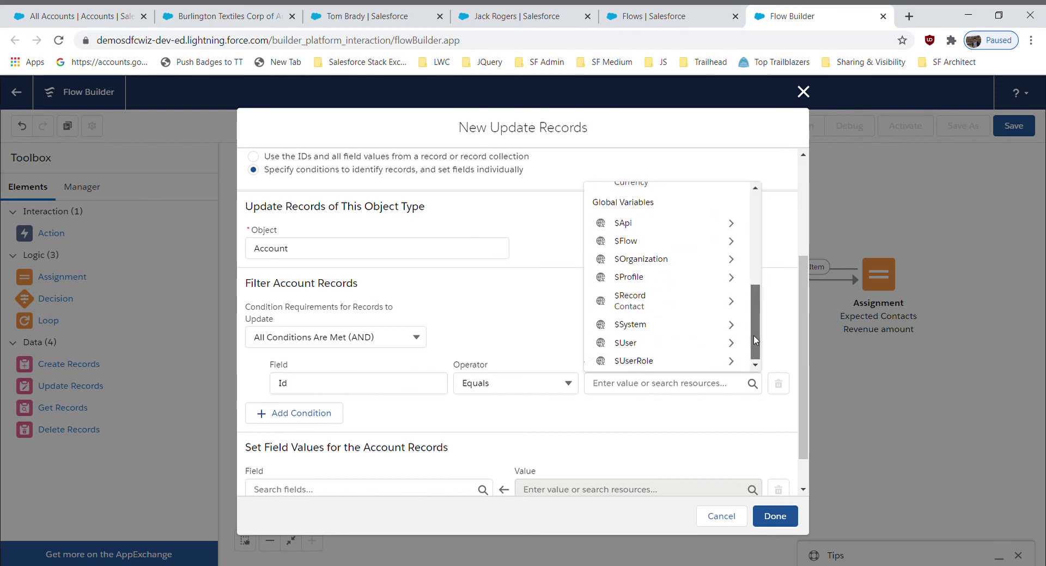
left_click(735, 309)
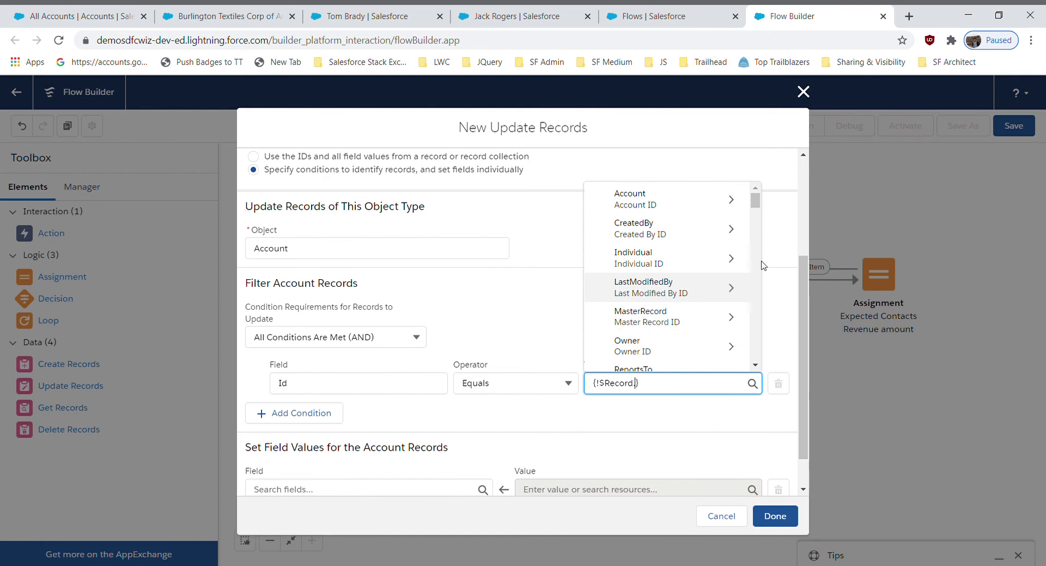
scroll(755, 210, "down", 2)
scroll(759, 217, "down", 1)
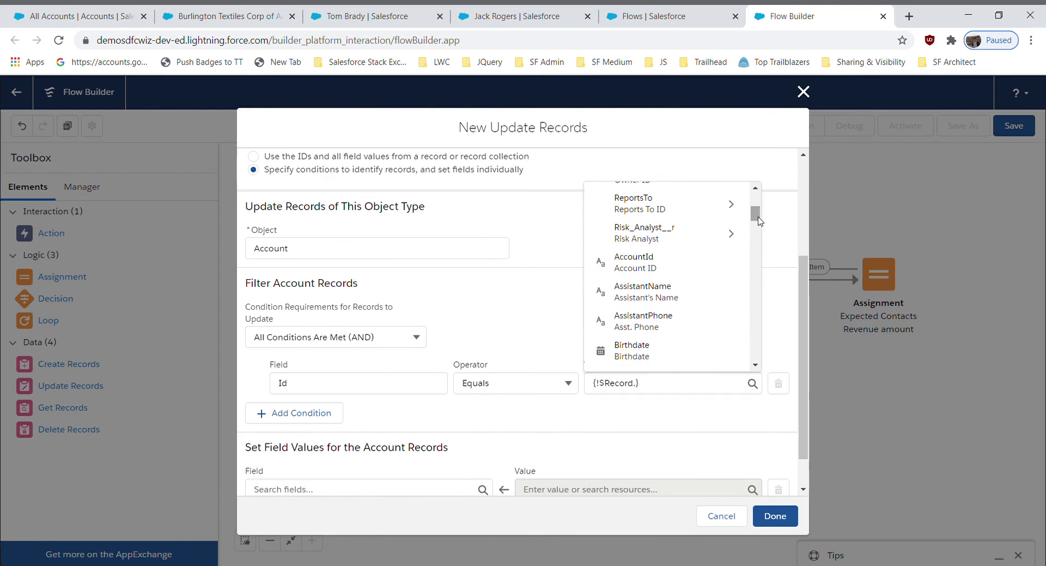
left_click(652, 261)
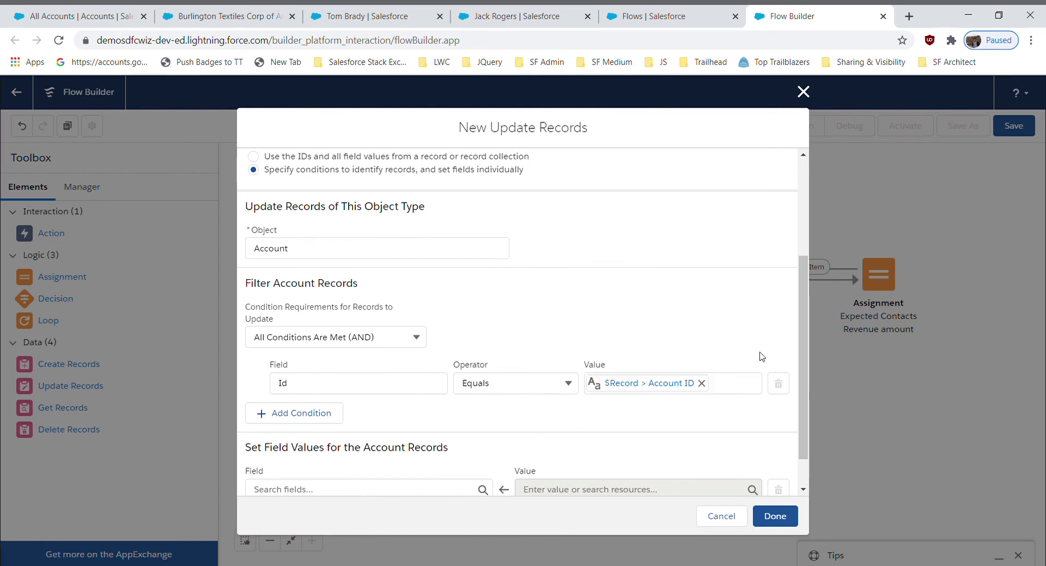
Set the Account's Total_Contacts_Revenue__c to TotalAmount
scroll(800, 408, "down", 1)
left_click(332, 450)
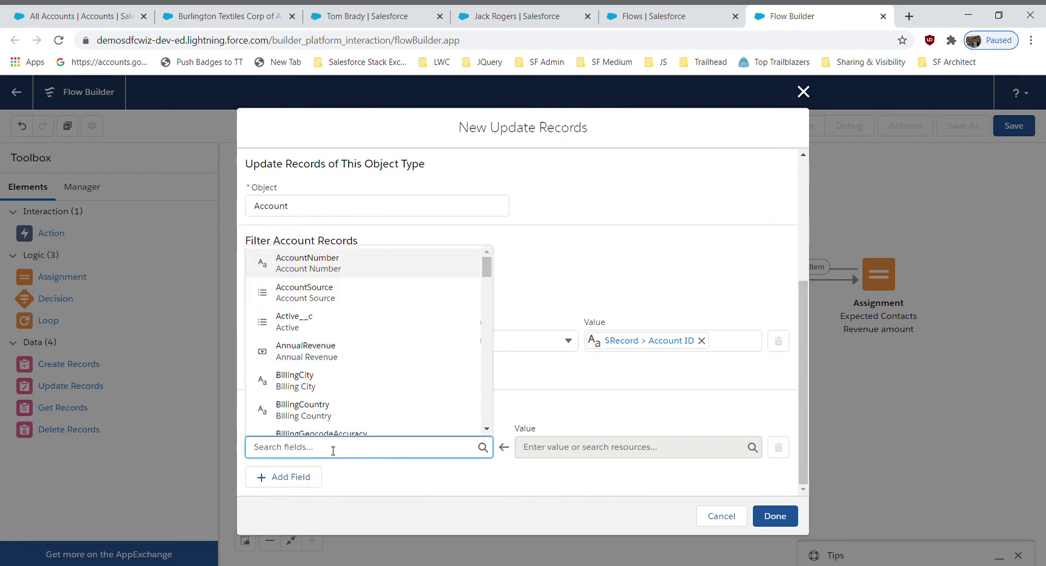
type("tot")
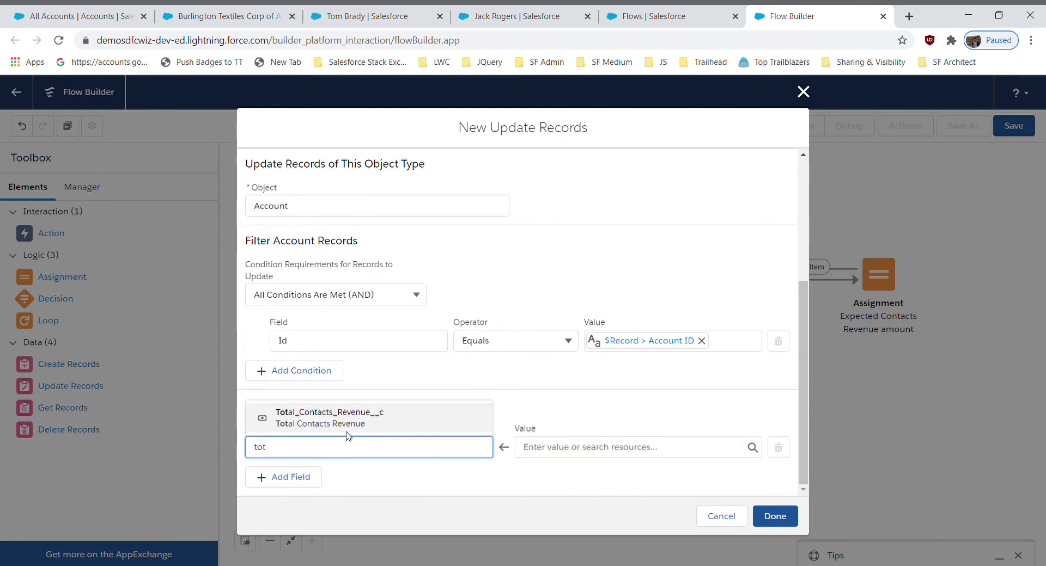
left_click(362, 425)
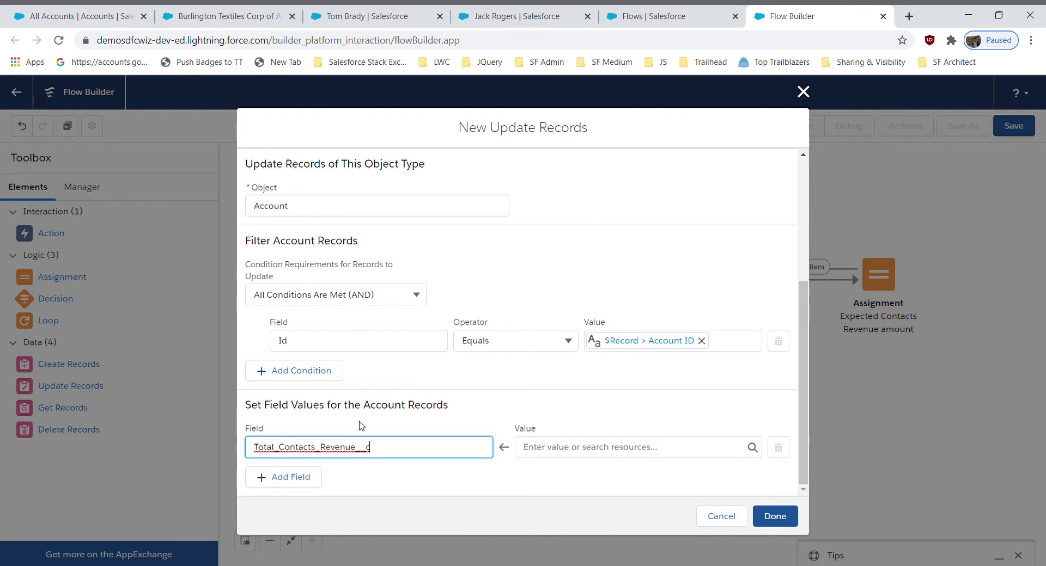
left_click(563, 455)
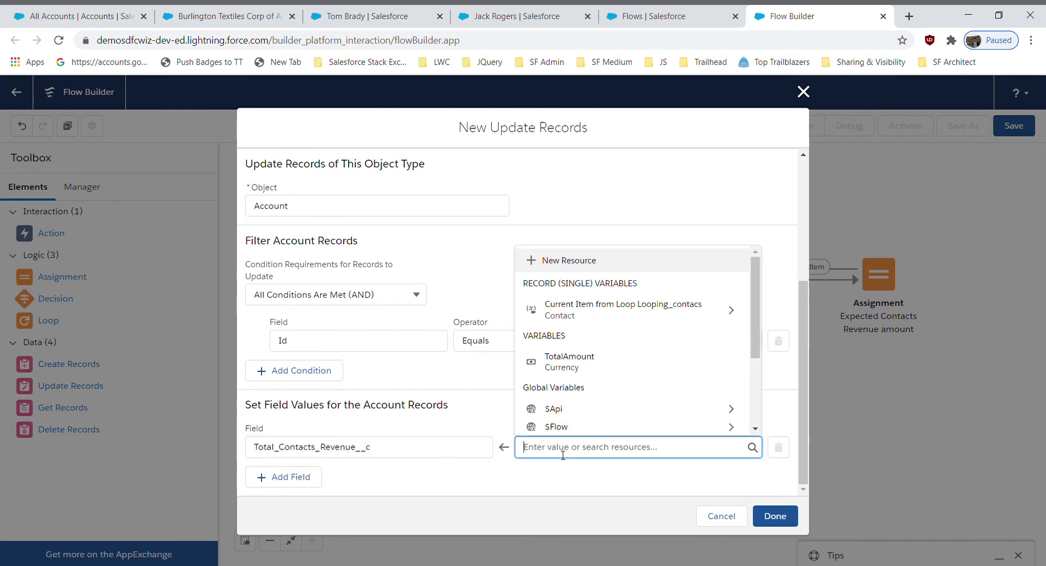
left_click(617, 375)
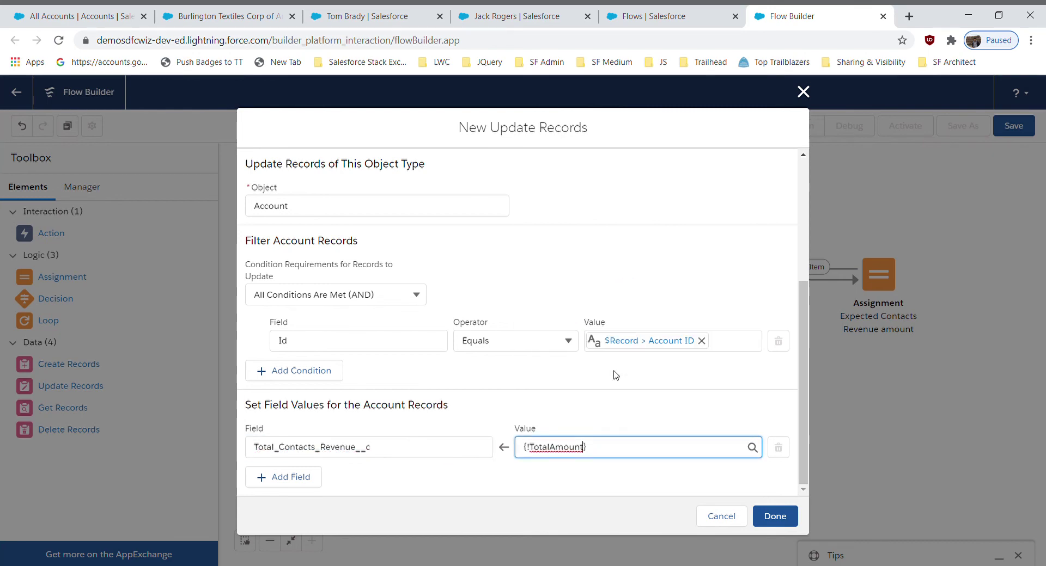
left_click(788, 520)
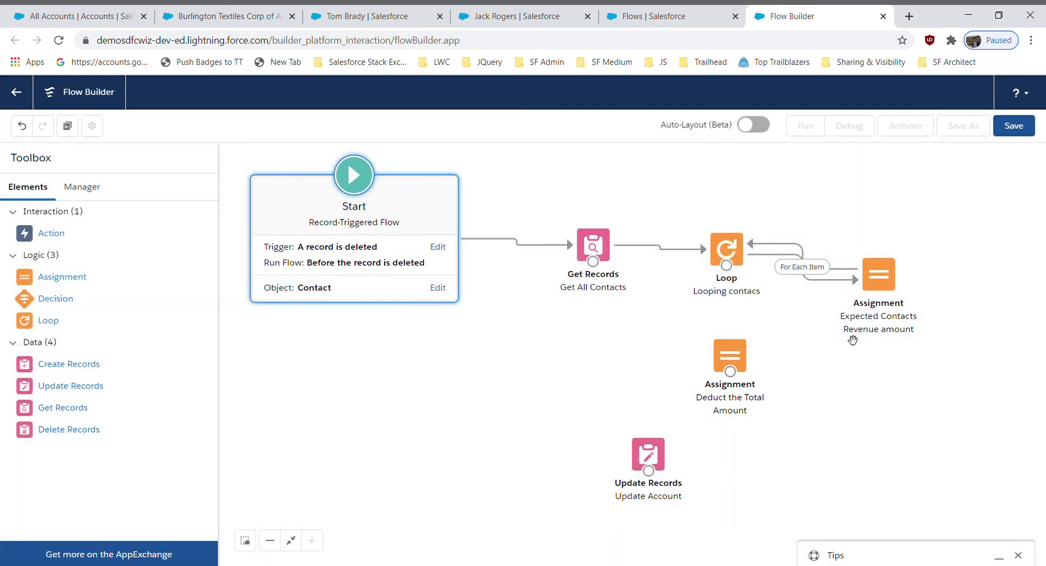
Link the loop's After Last Item path to Deduct the Total Amount, then to Update Account
left_click_drag(731, 270, 730, 357)
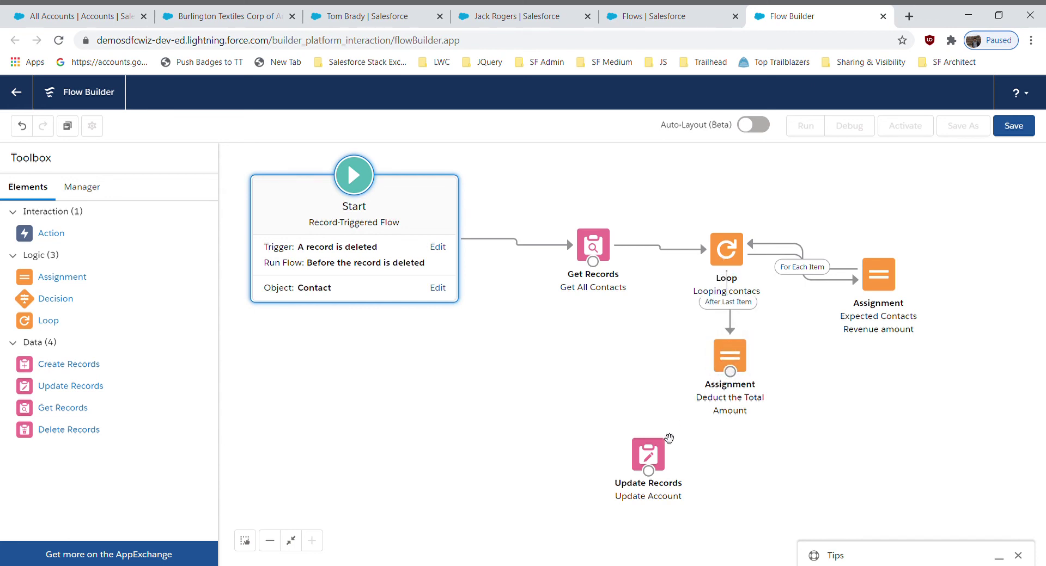
left_click_drag(650, 463, 735, 470)
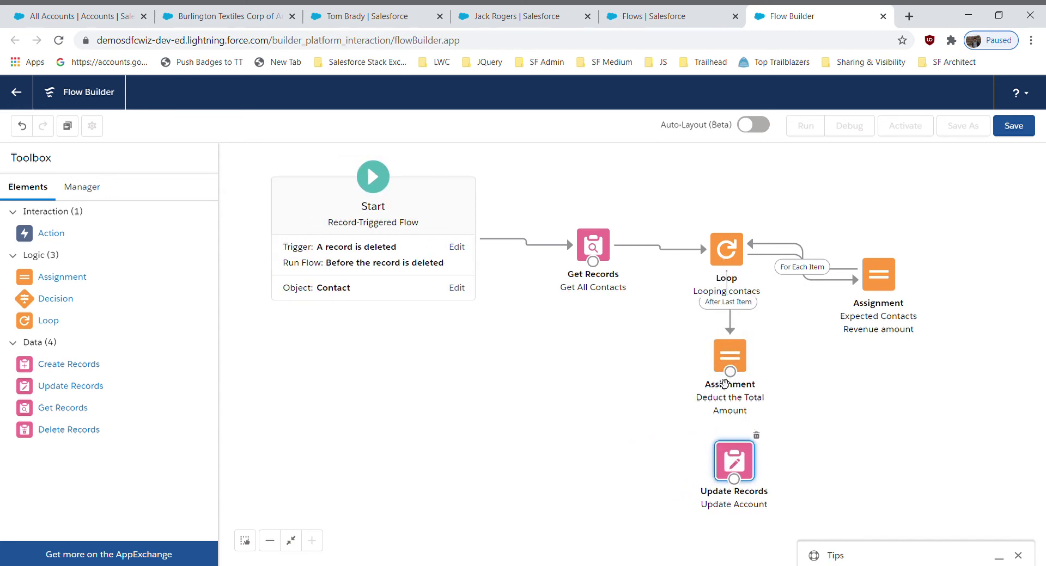
left_click_drag(736, 374, 739, 483)
Save the flow as 'Update Total Contacts Rev' and activate version 1
left_click(1014, 129)
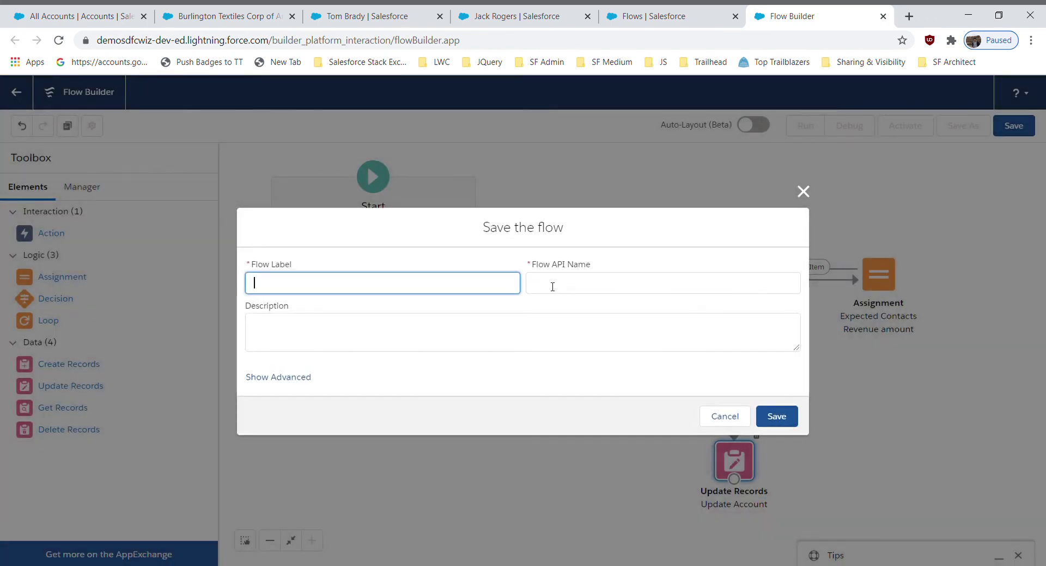
type("Update")
type(" Total")
type(" COnta")
type("ontac")
type("ts Revie")
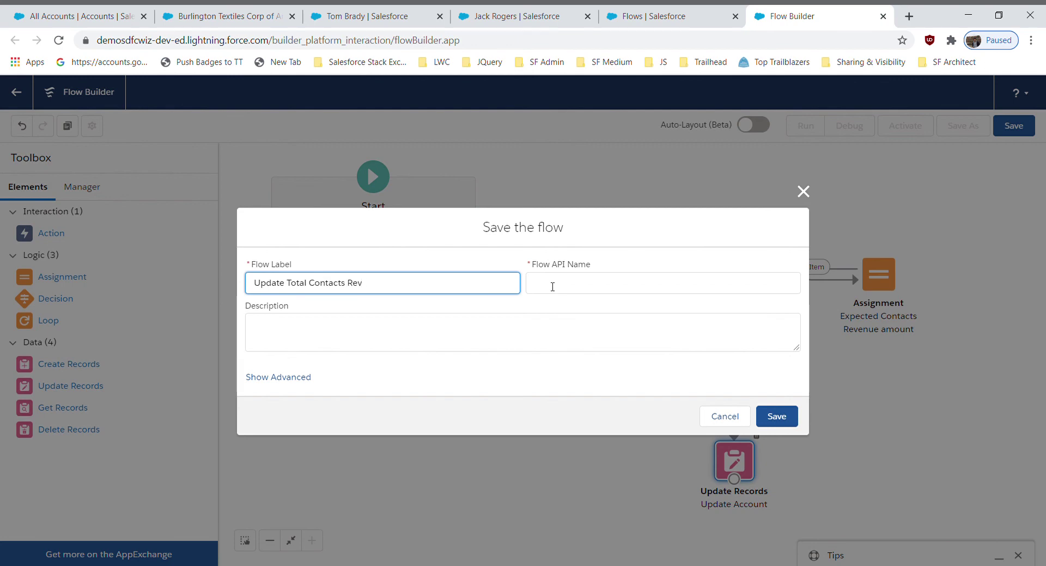
left_click(432, 240)
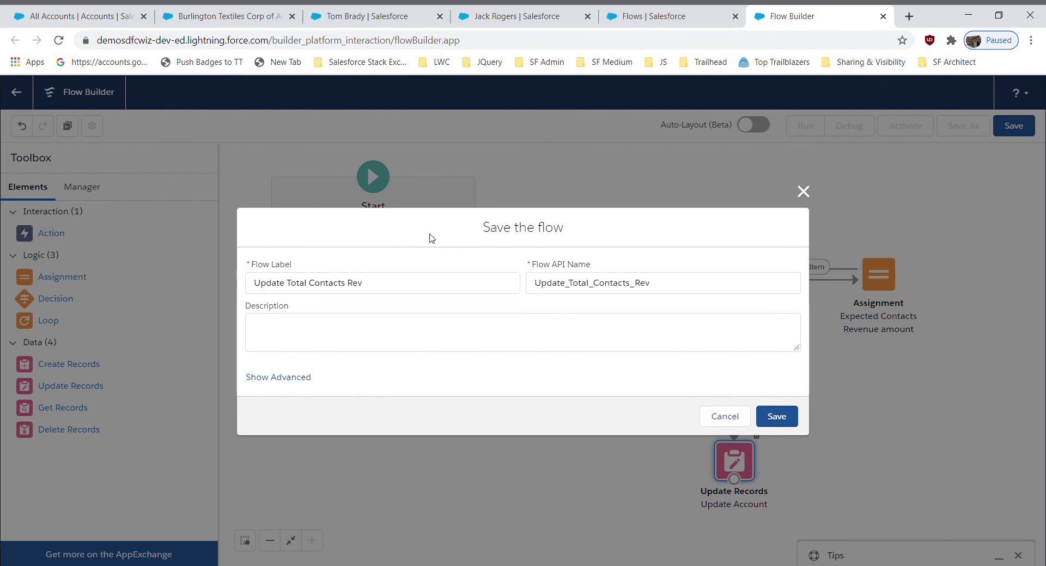
left_click(762, 430)
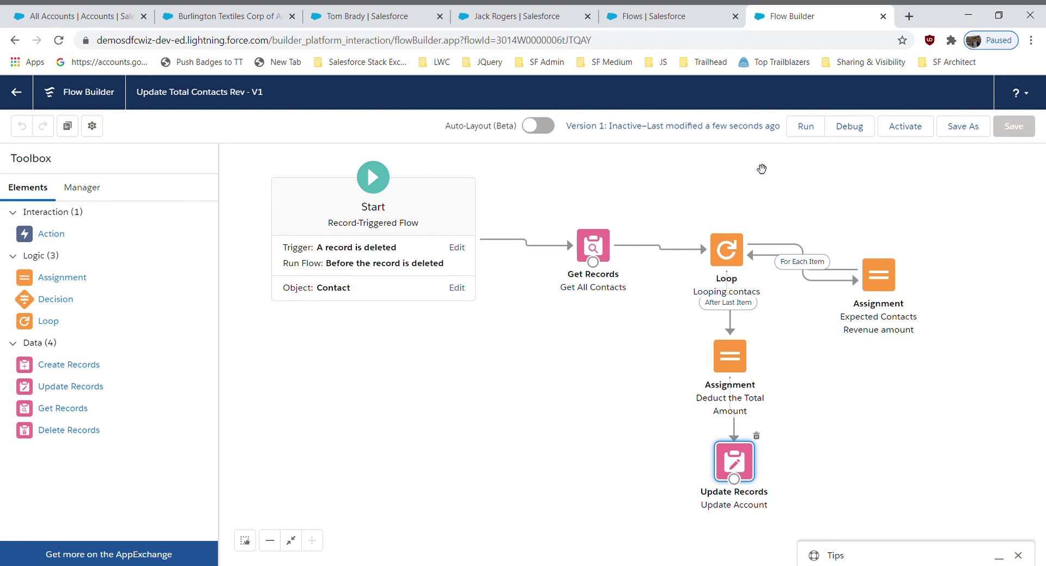
left_click(905, 128)
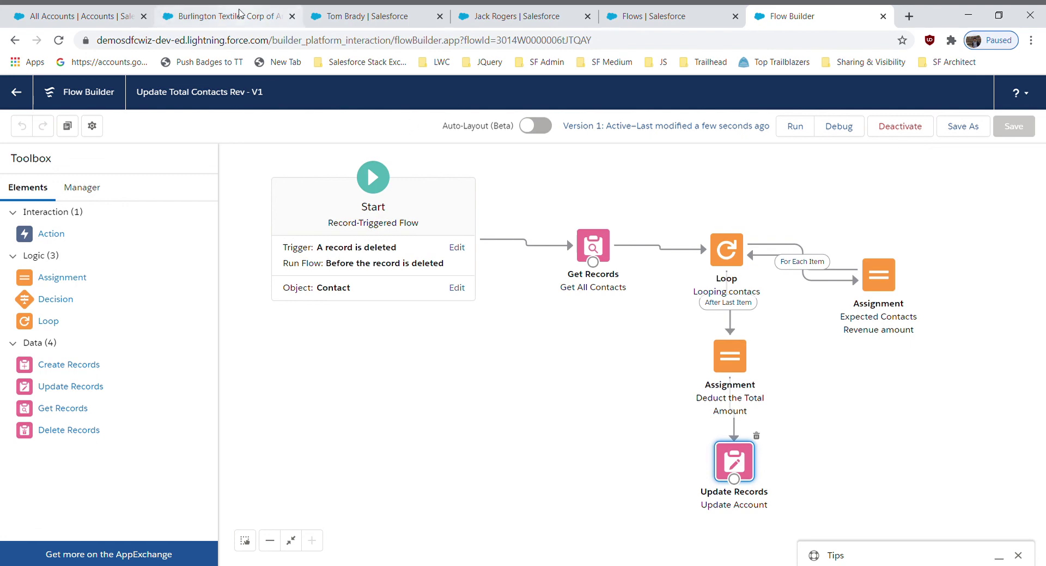
left_click(79, 11)
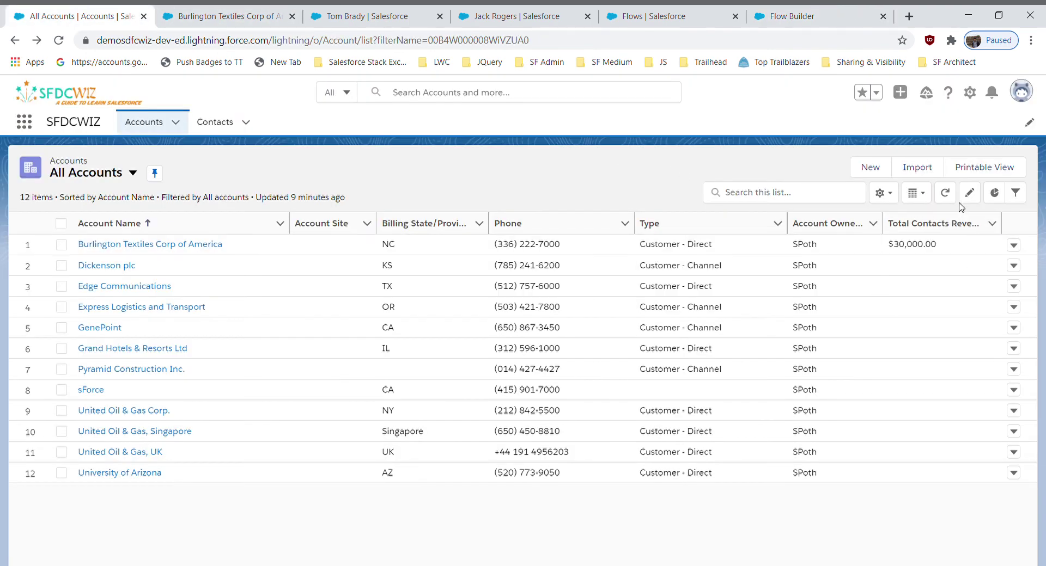
Create a Burlington Textiles contact with first and last name and $20,000 Expected Revenue
left_click(945, 193)
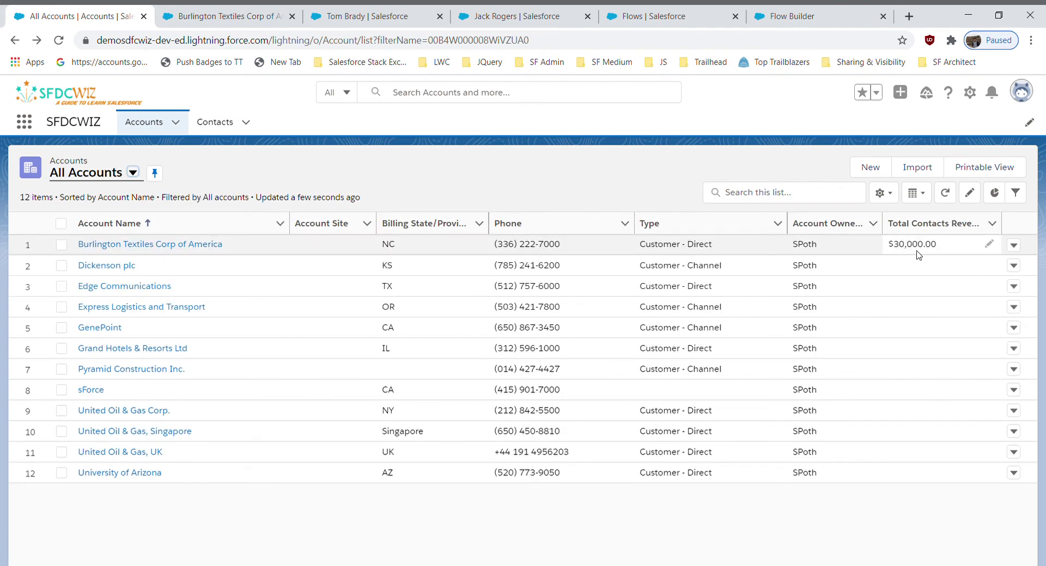
left_click(205, 10)
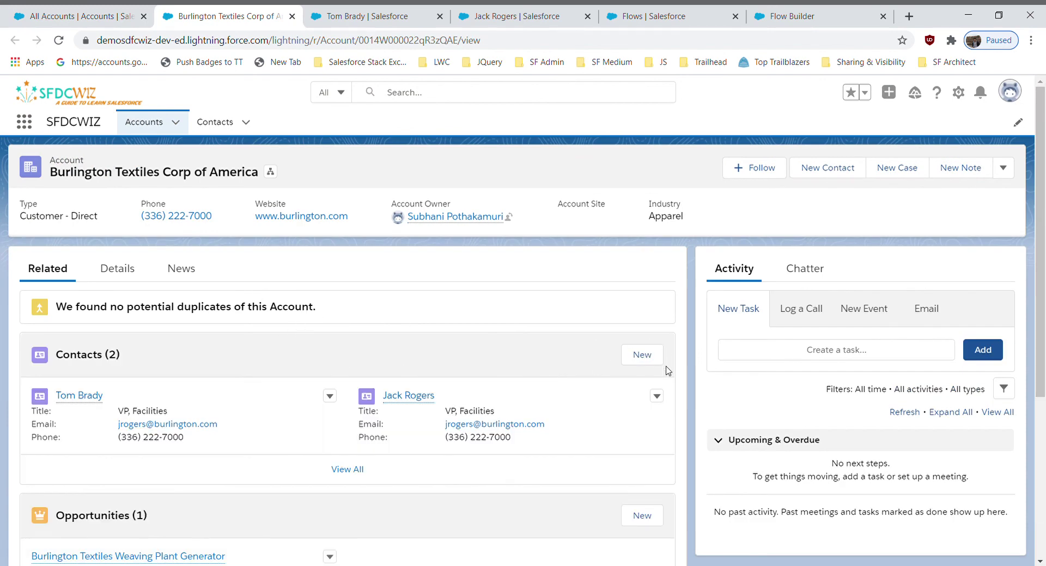
left_click(642, 355)
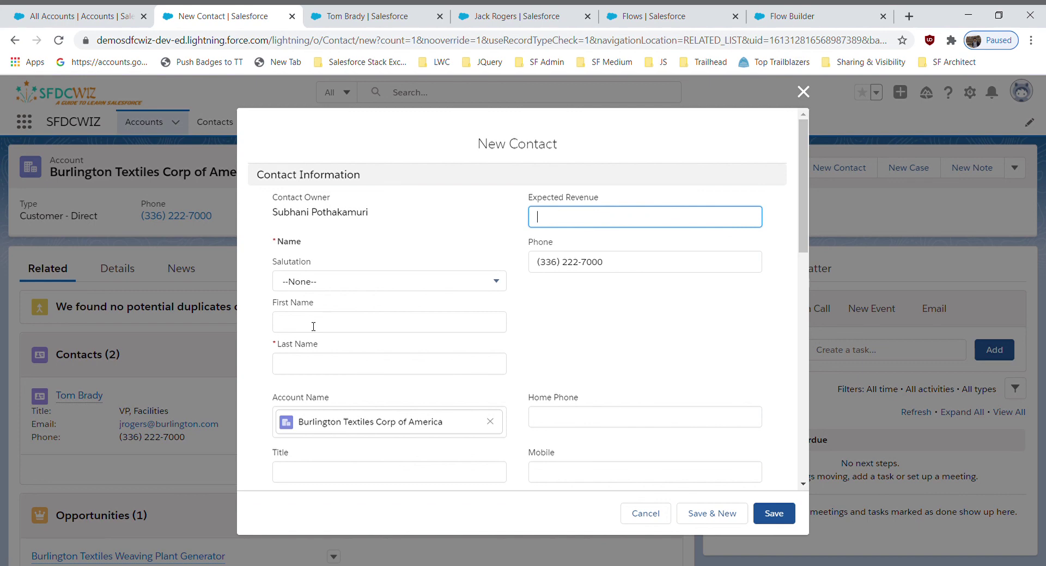
left_click(313, 327)
key("Tab")
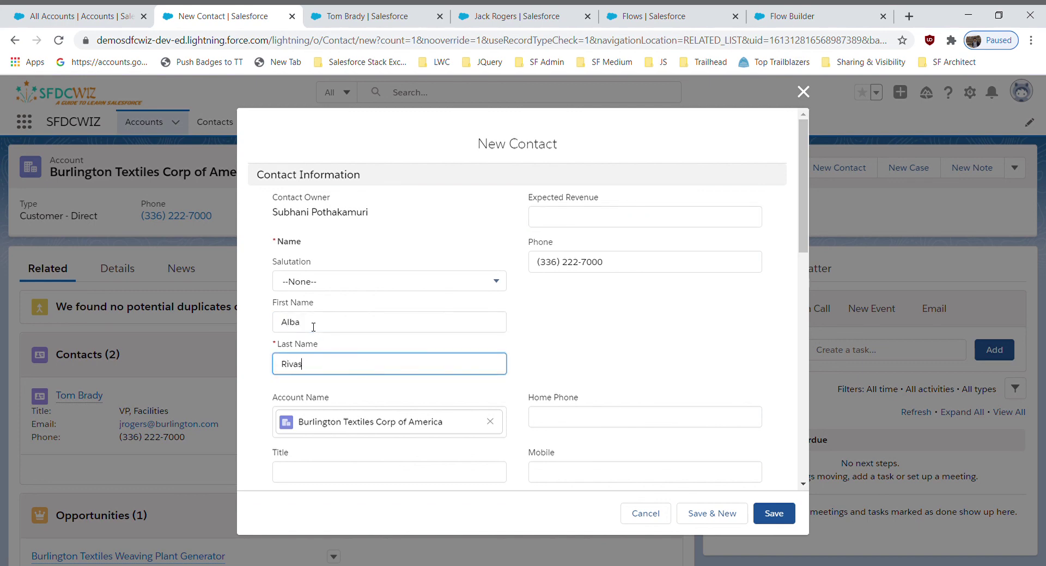
left_click(730, 279)
left_click(606, 218)
type("2")
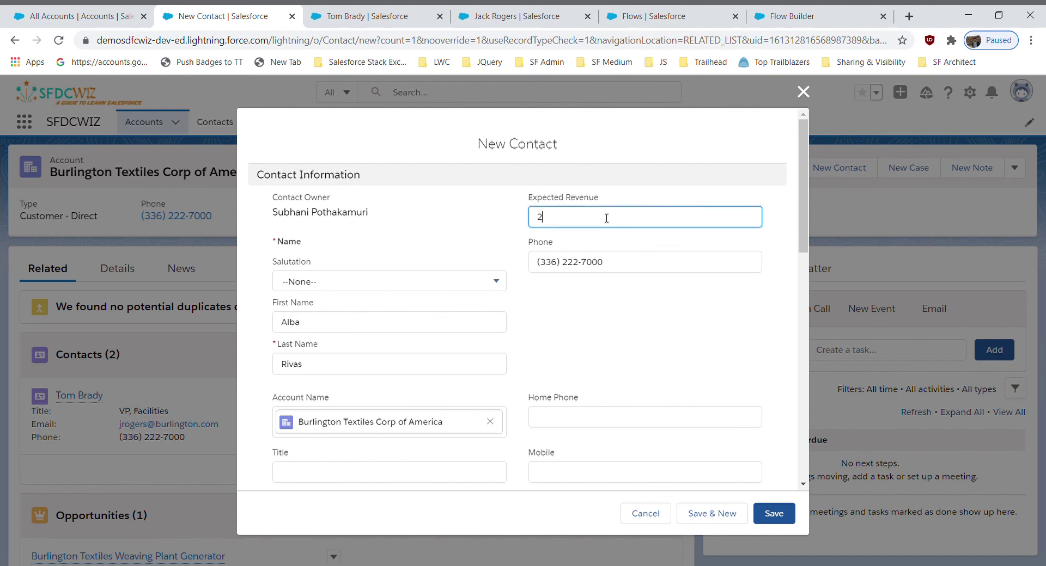
type("0,00")
type("0000")
left_click(631, 340)
left_click(770, 520)
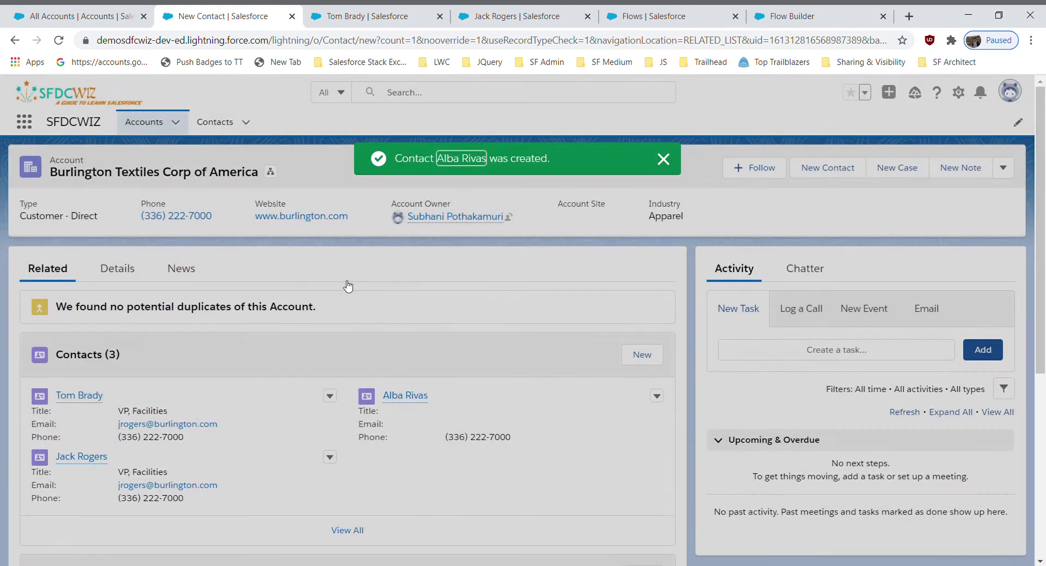
key("ctrl+shift+Tab")
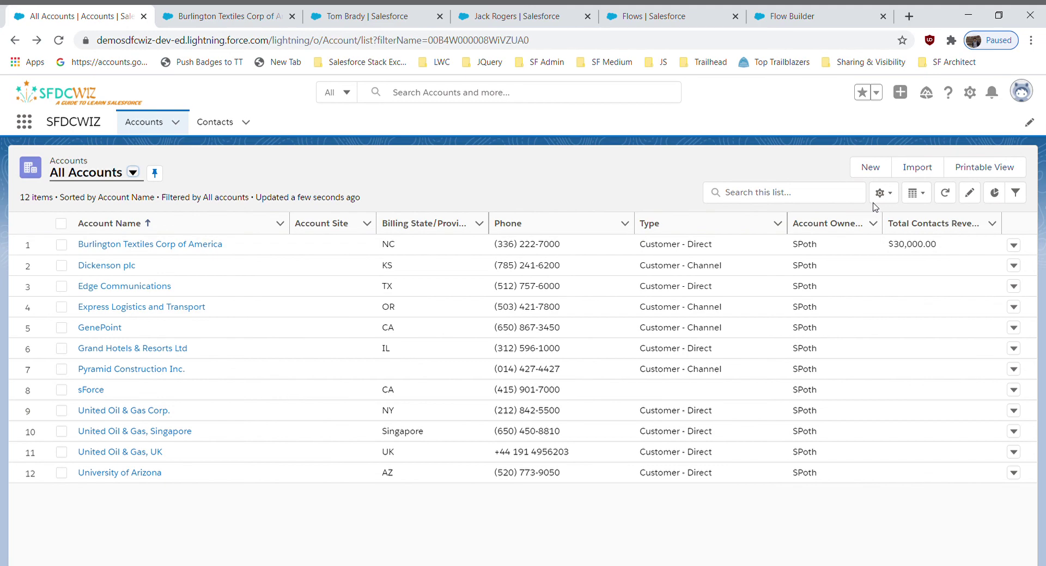
Change the other Burlington contact's Expected Revenue to $15,000 and recheck the account total
left_click(945, 193)
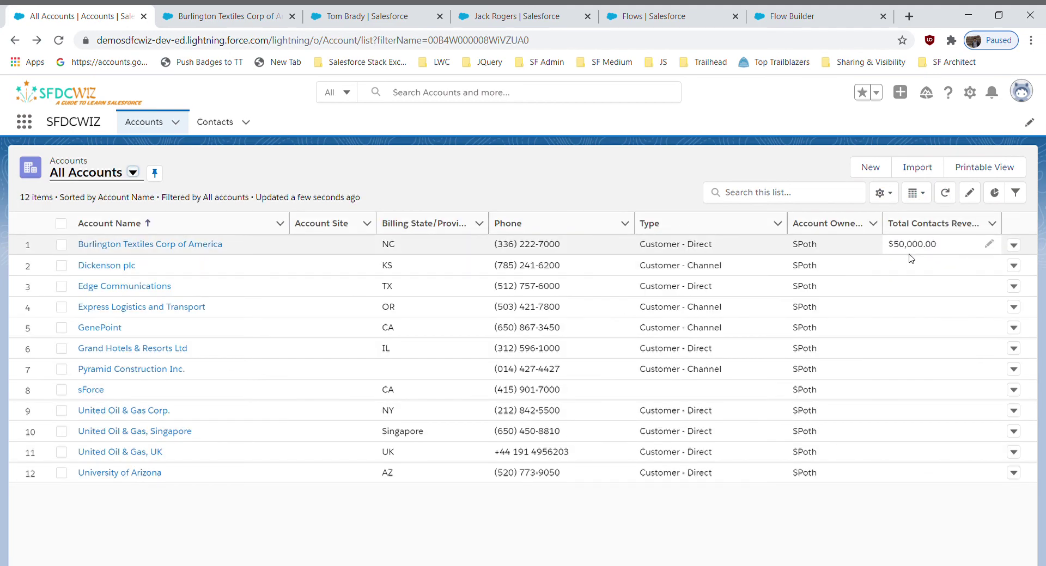
left_click(340, 15)
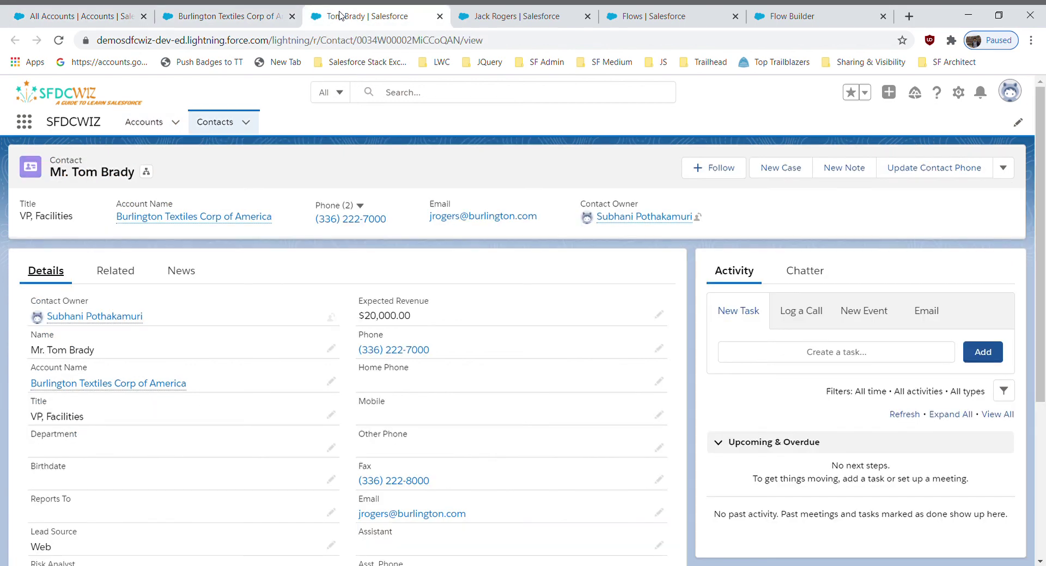
left_click(660, 317)
left_click_drag(381, 333, 357, 330)
type("15000")
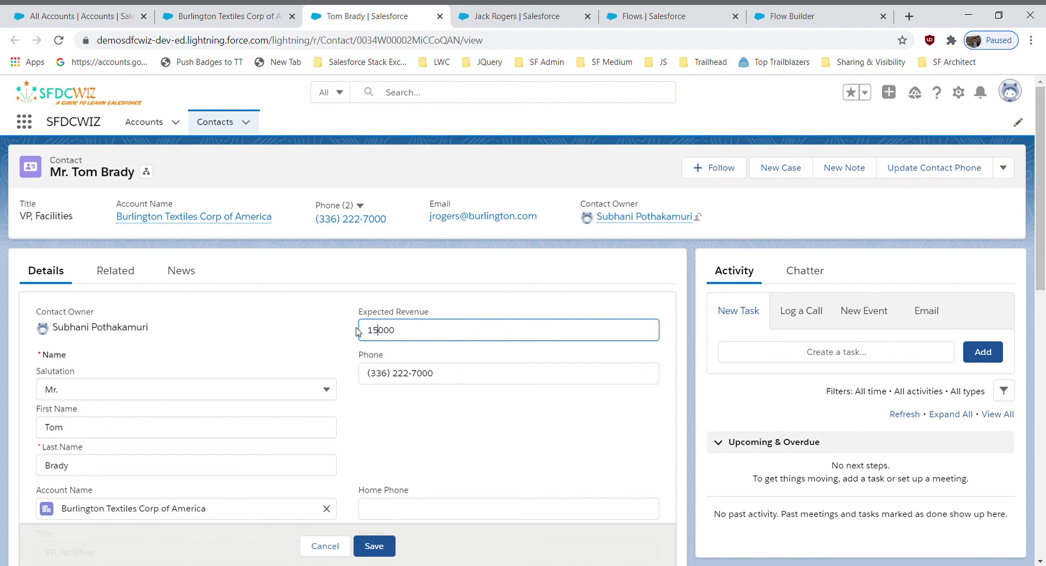
left_click(441, 427)
left_click(382, 544)
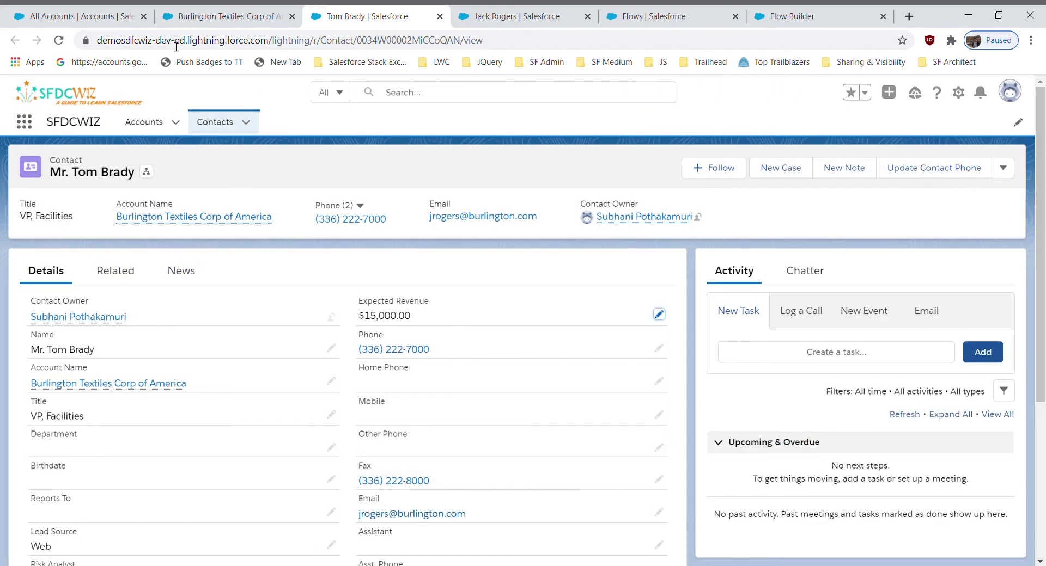
left_click(98, 11)
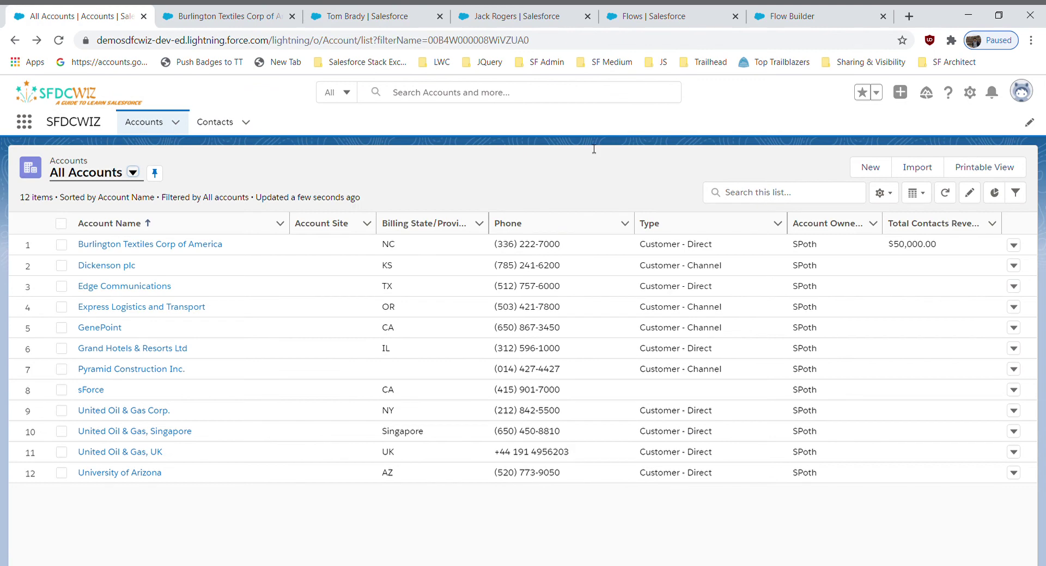
left_click(949, 194)
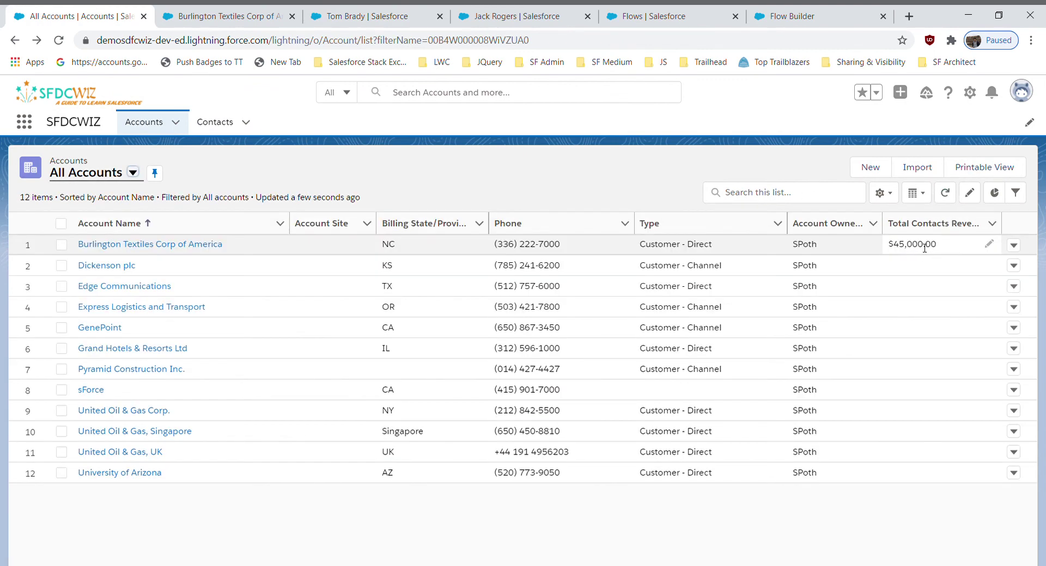
left_click(379, 11)
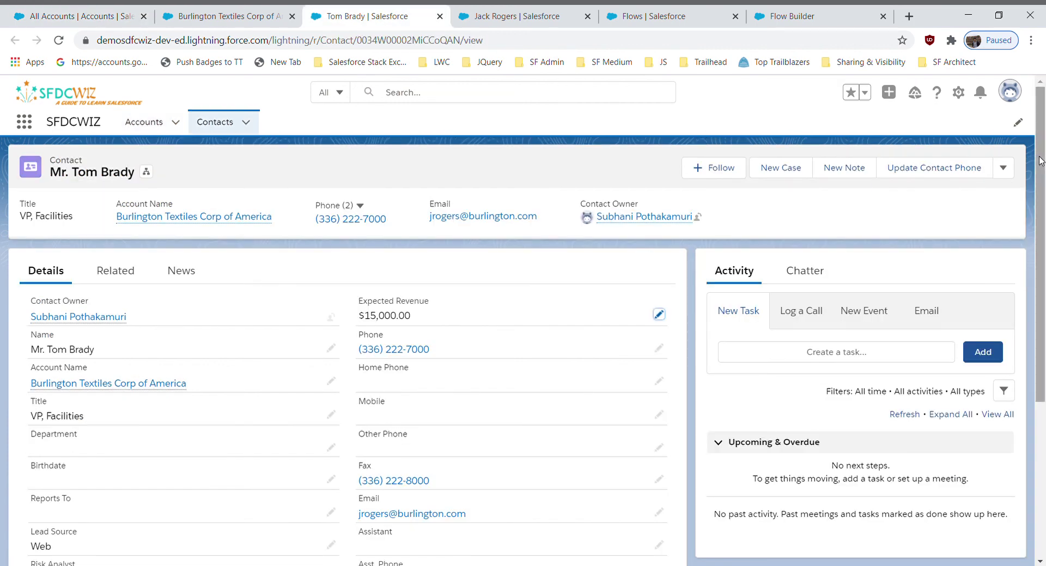
Delete the $15,000 Burlington Textiles contact, then refresh All Accounts to show $30,000 revenue
left_click(1004, 169)
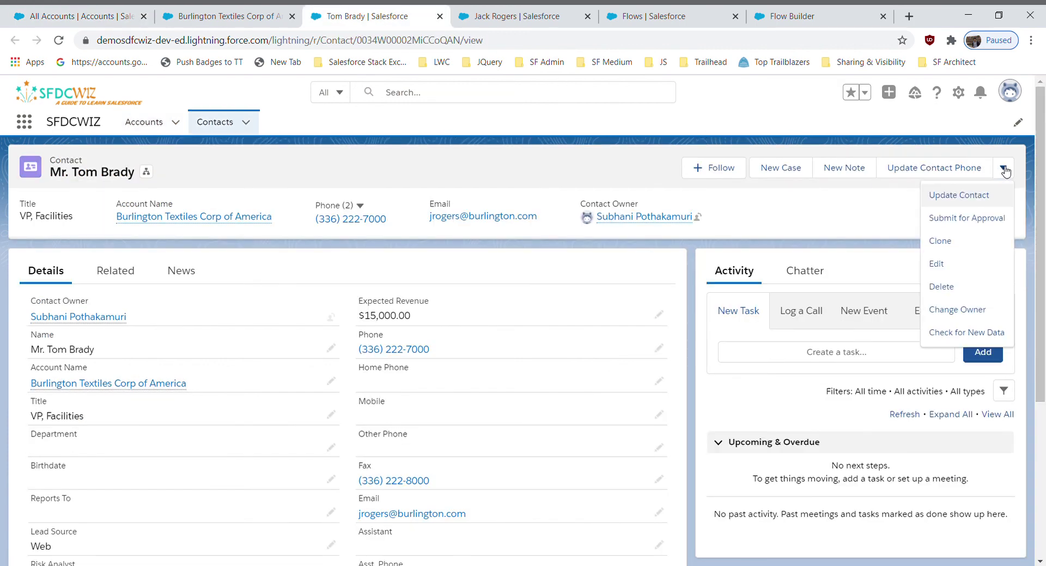
left_click(942, 288)
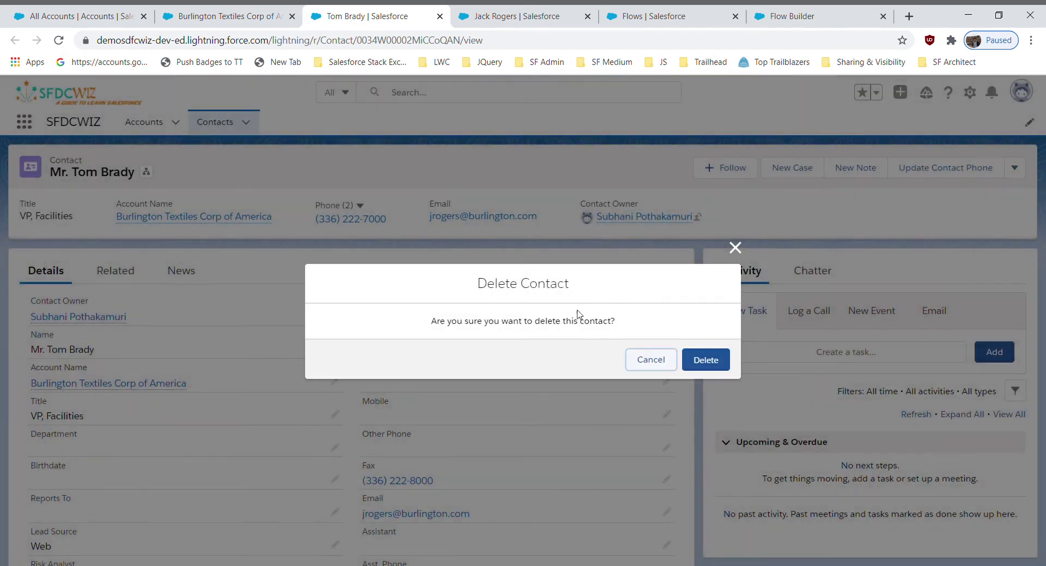
left_click(707, 361)
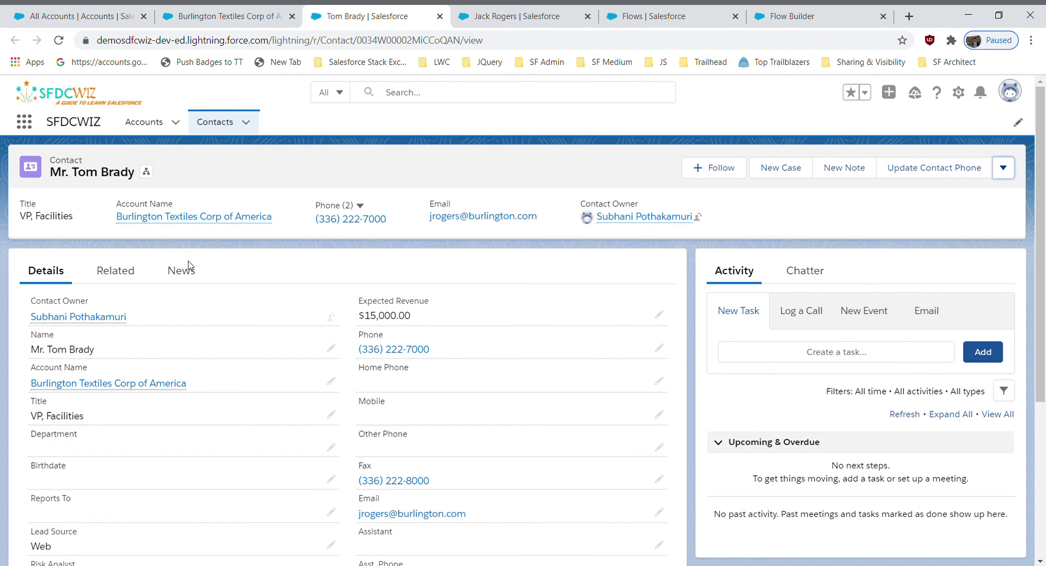
left_click(102, 12)
left_click(941, 195)
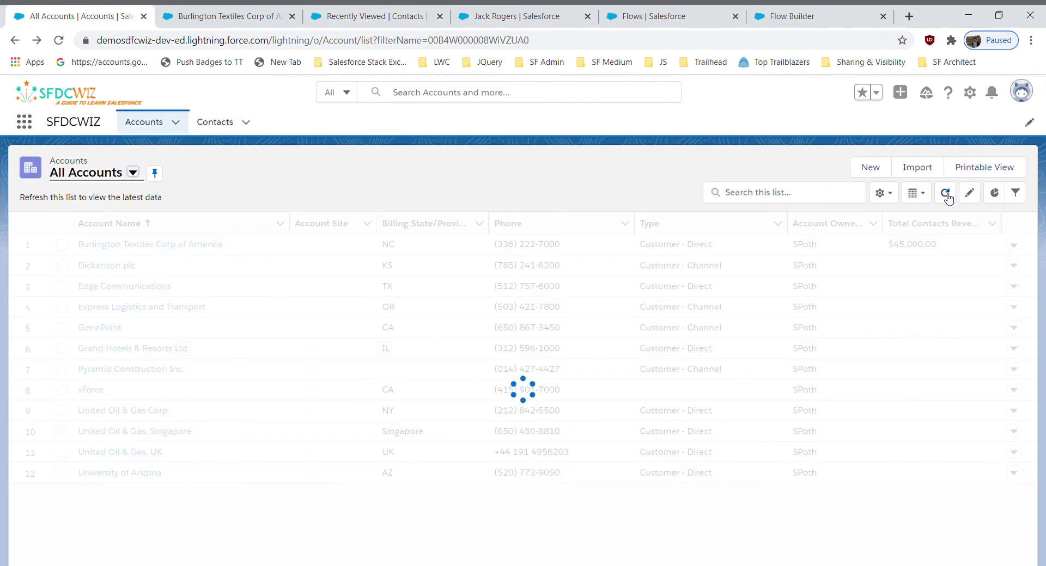